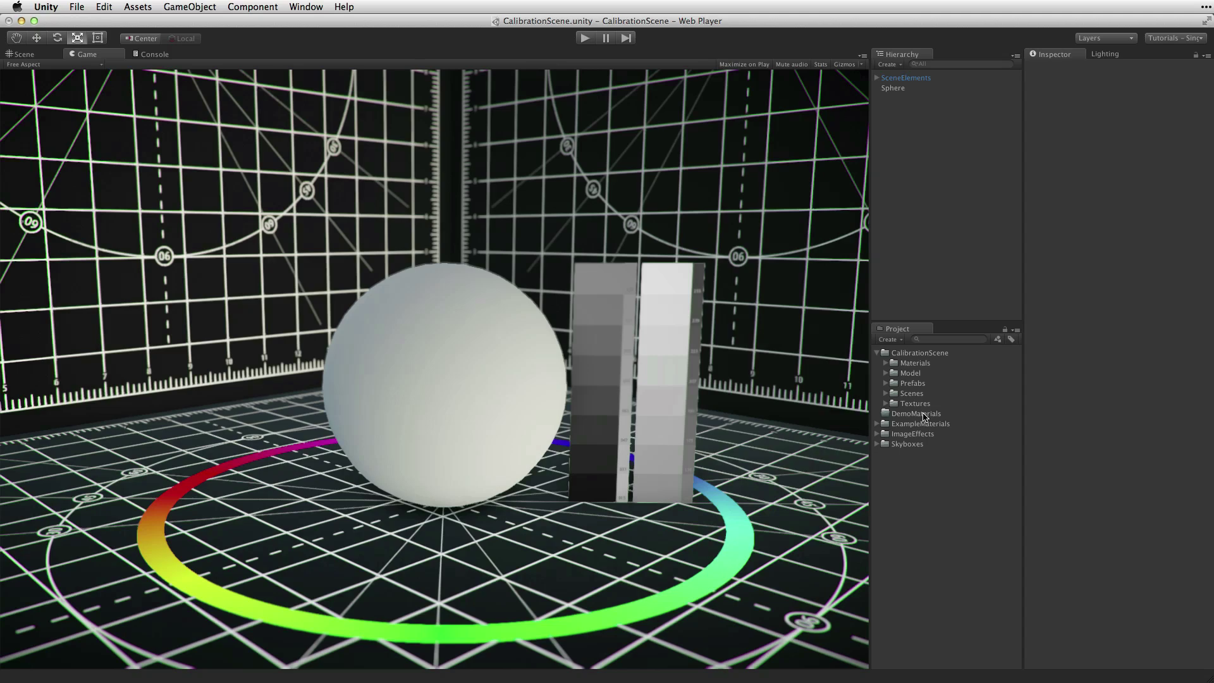
# - Create a material named DemoMaterial in the DemoMaterials folder and keep its shader on Standard
pyautogui.rightClick(925, 414)
pyautogui.moveTo(952, 419)
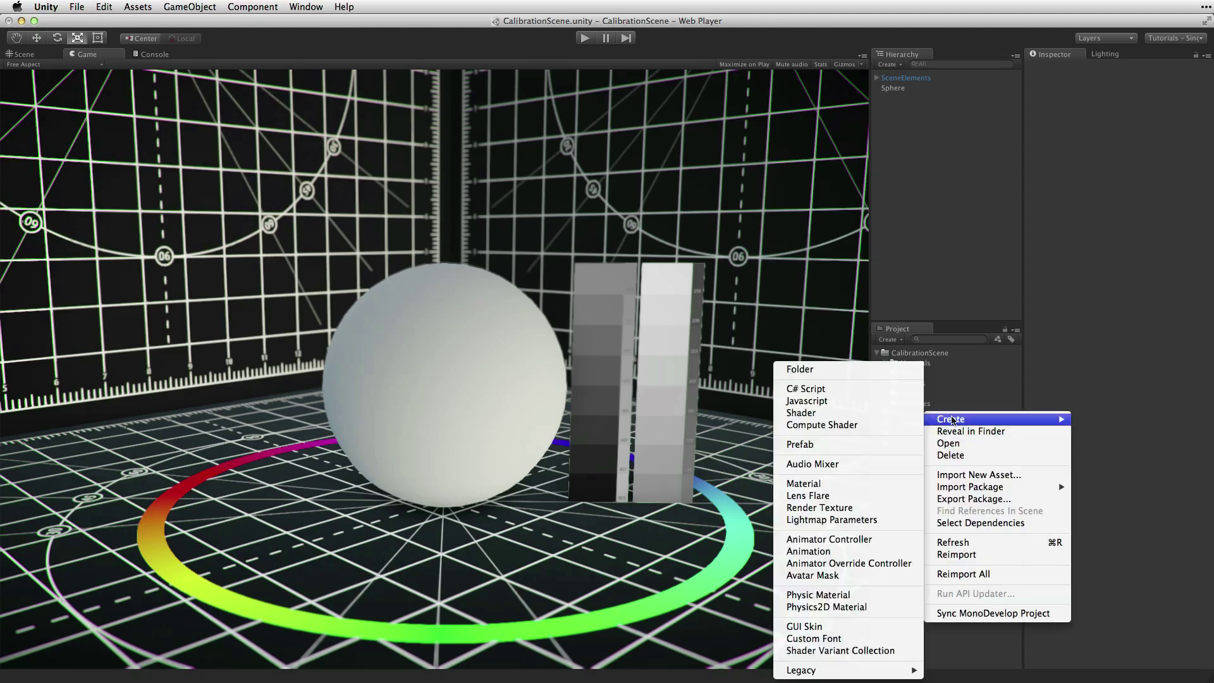
pyautogui.click(884, 483)
pyautogui.write('DemoMaterial')
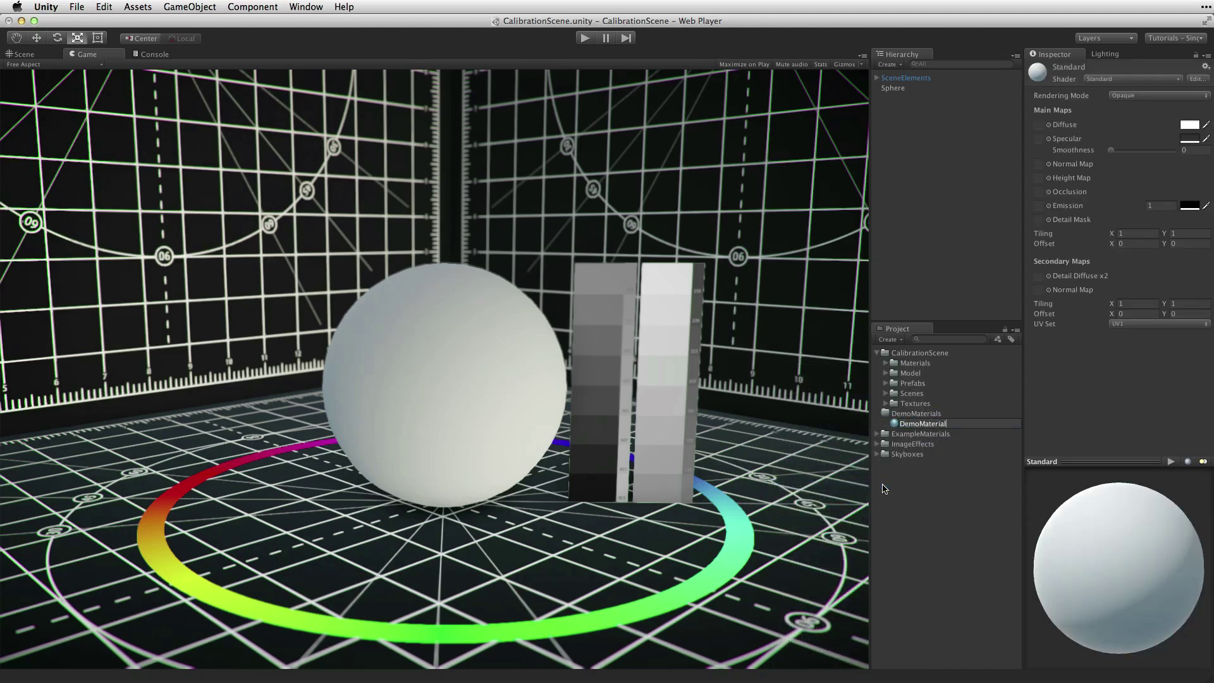
pyautogui.press('Return')
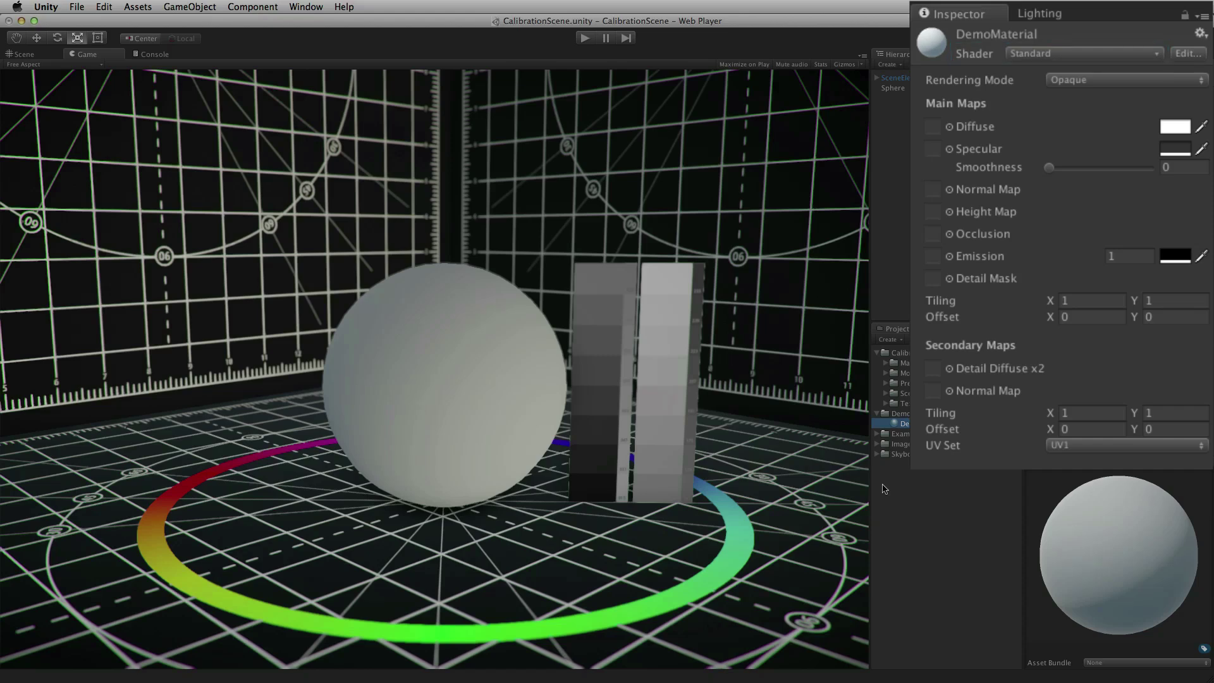
pyautogui.click(1118, 50)
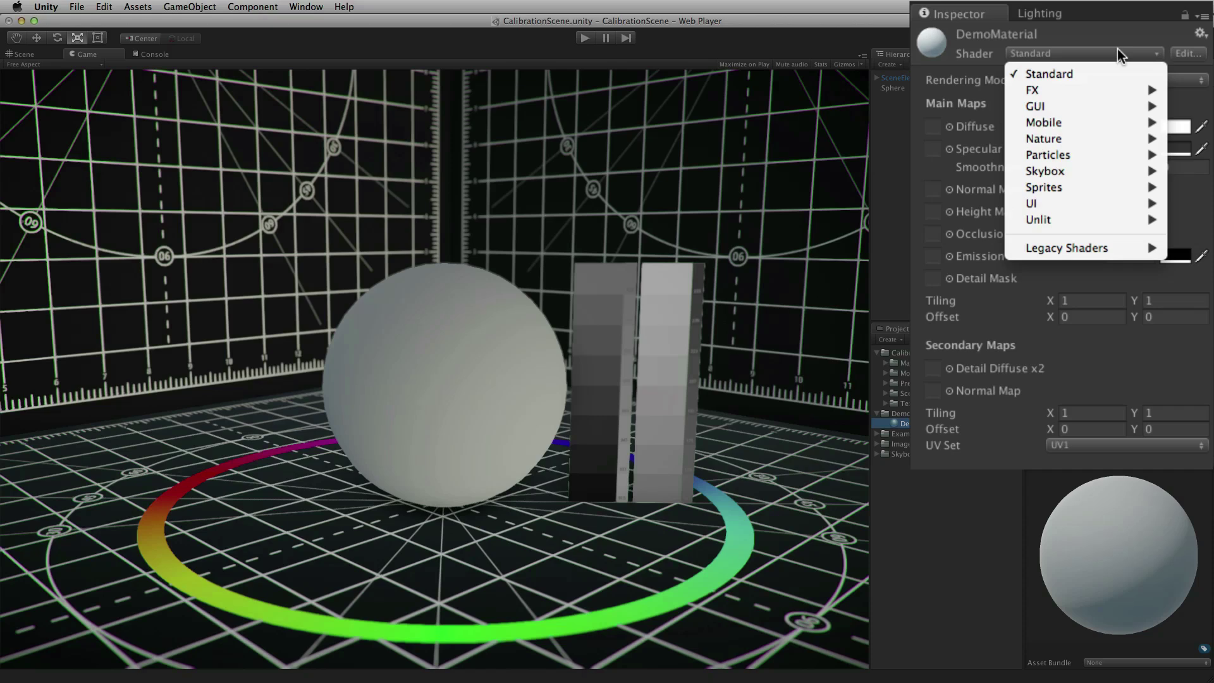
pyautogui.click(1135, 76)
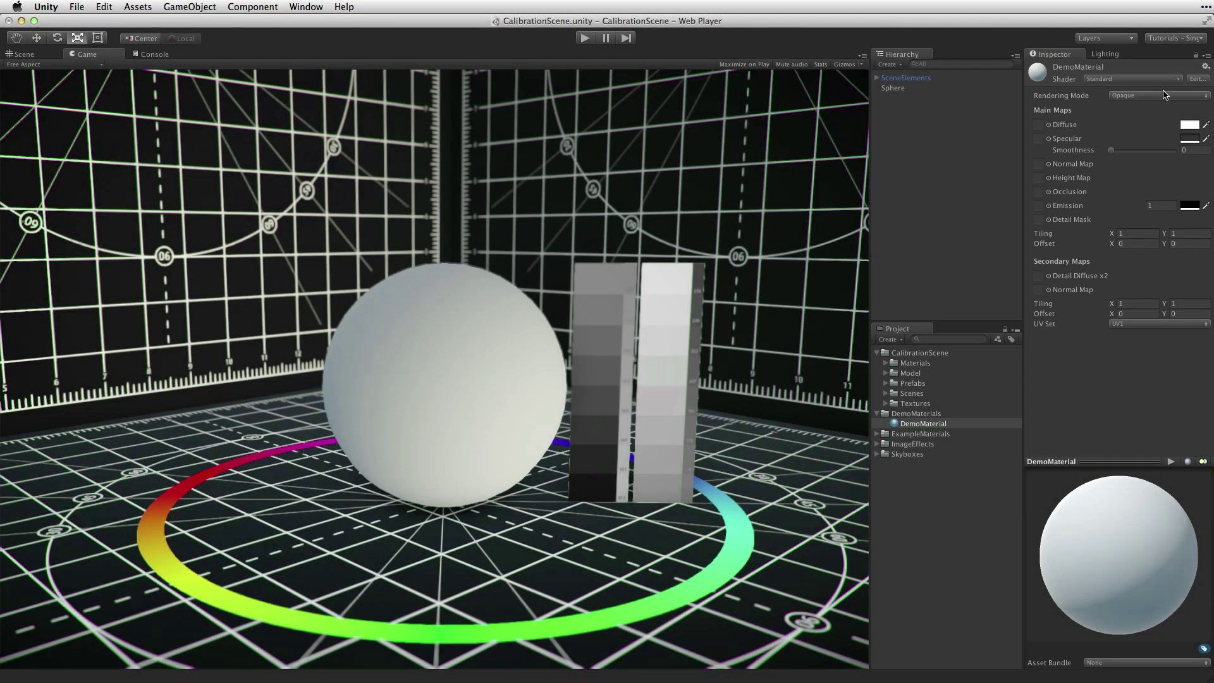
# - Assign DemoMaterial to the Sphere's Mesh Renderer and bring DemoMaterial's settings back into the Inspector
pyautogui.click(902, 90)
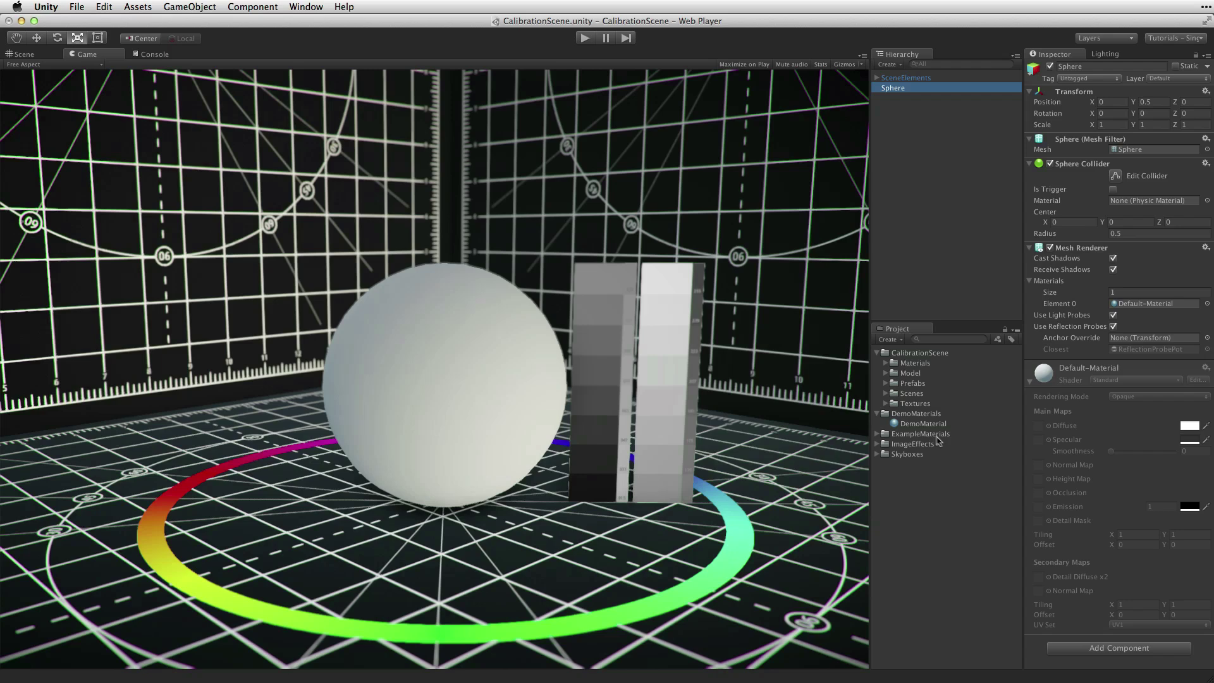
pyautogui.moveTo(927, 428); pyautogui.dragTo(1143, 307)
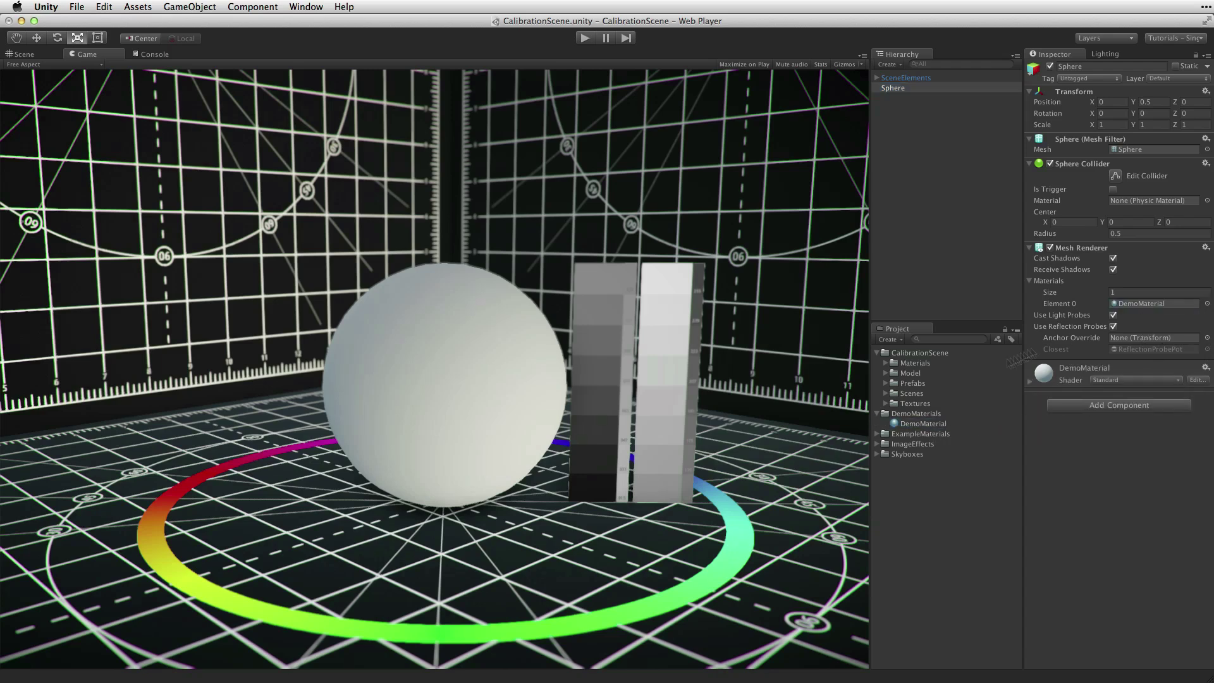
pyautogui.click(910, 427)
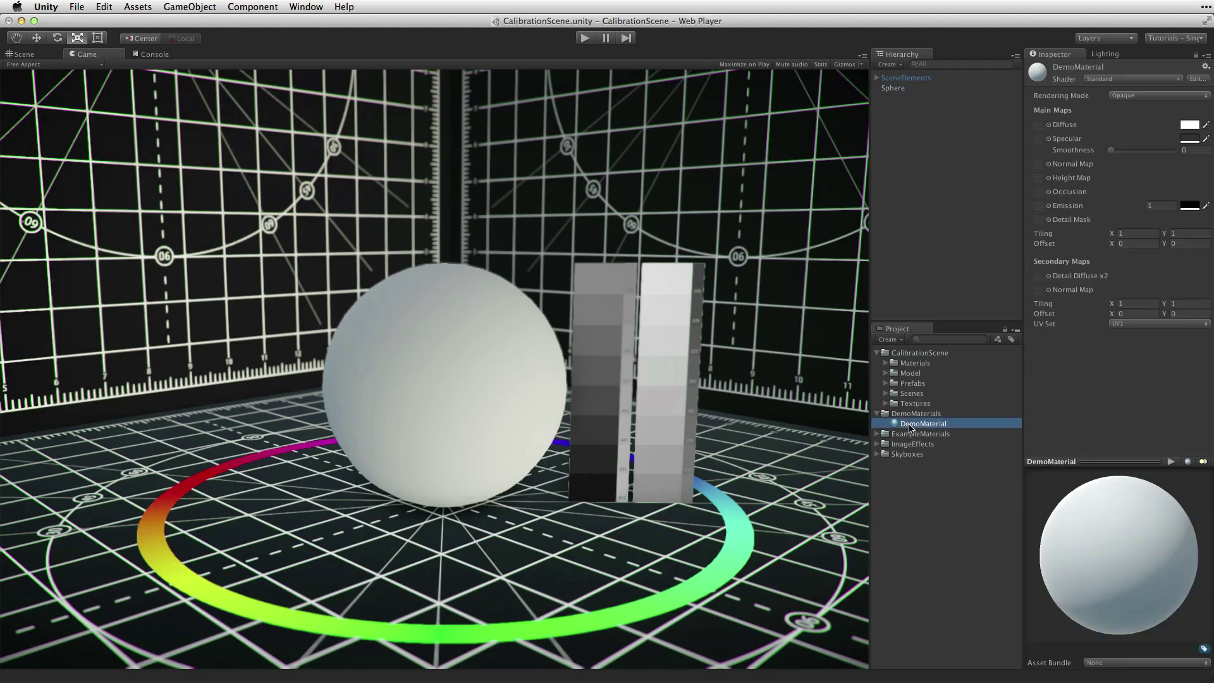
# - Switch the material's Rendering Mode to Transparent and lower the diffuse colour's alpha
pyautogui.click(1166, 95)
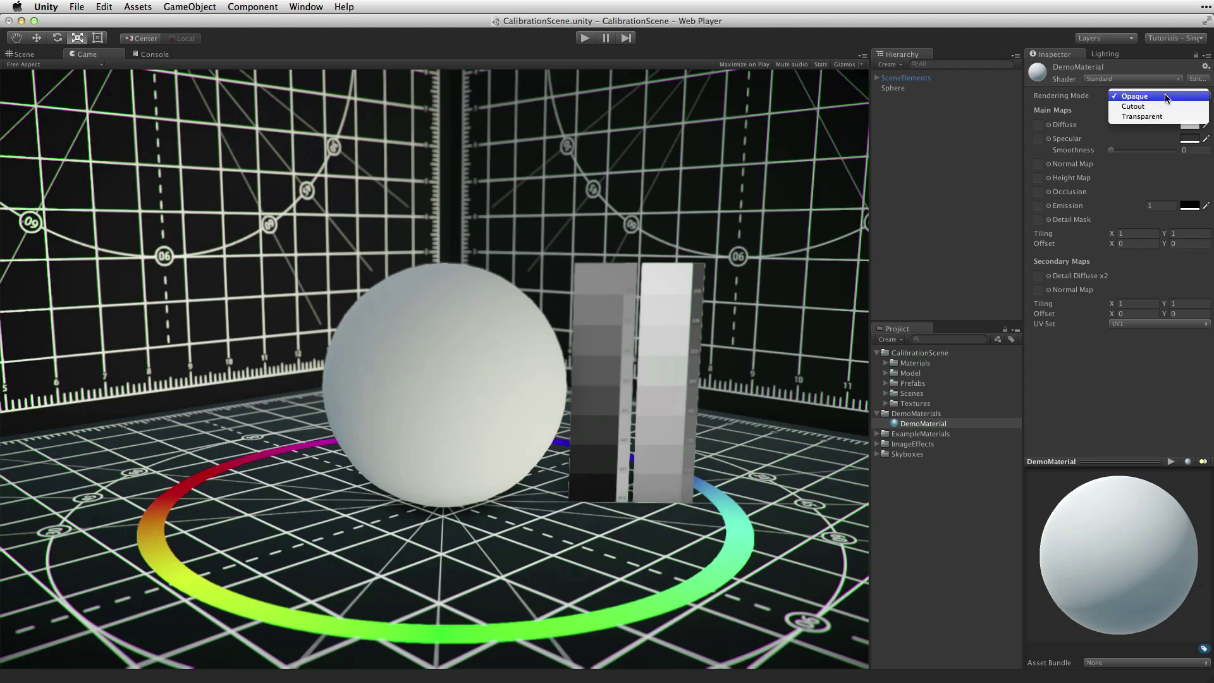
pyautogui.click(1166, 97)
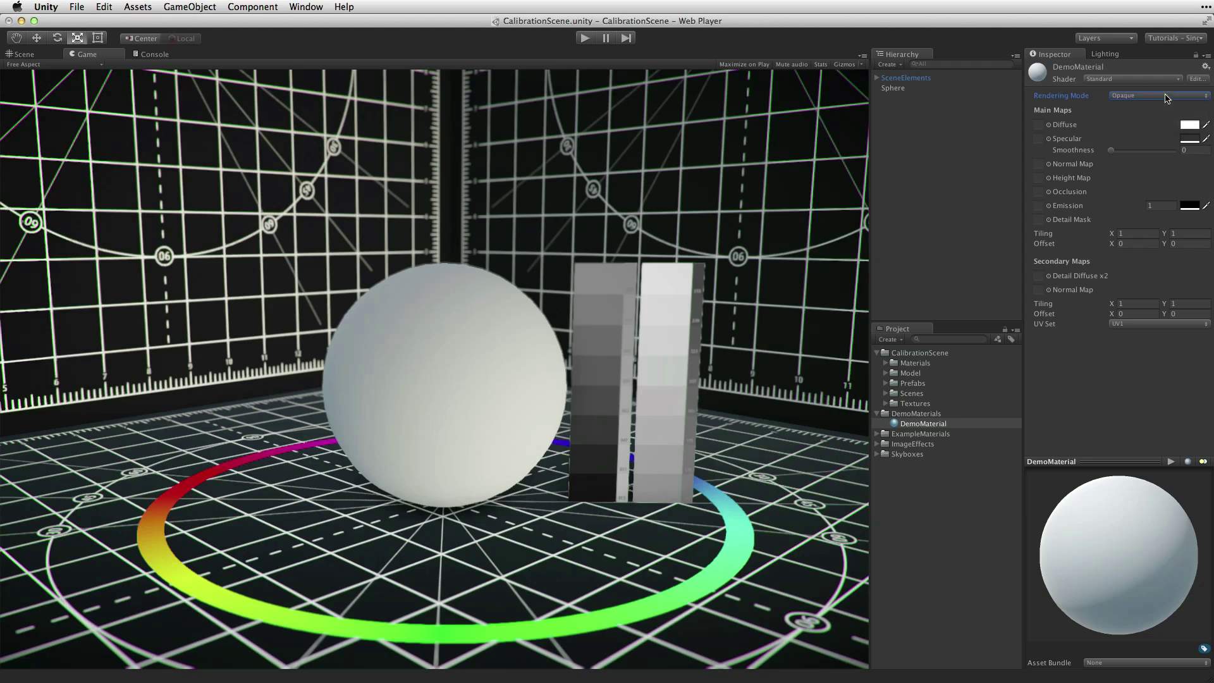
pyautogui.click(1166, 96)
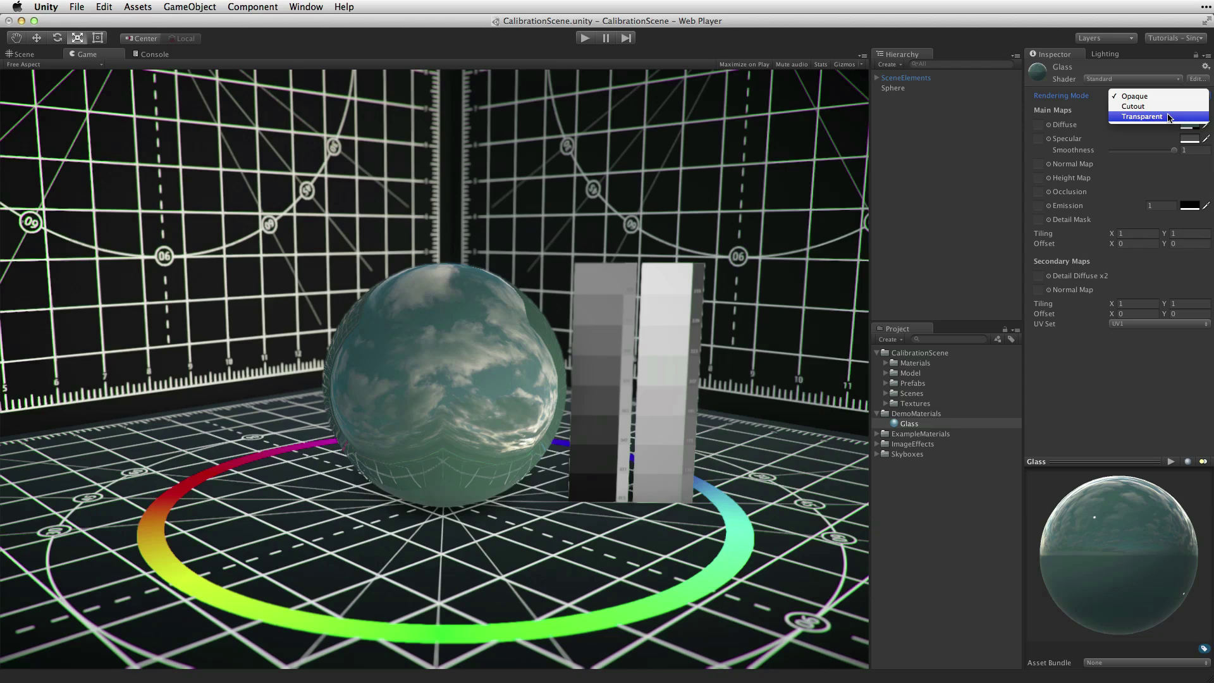
pyautogui.click(1168, 117)
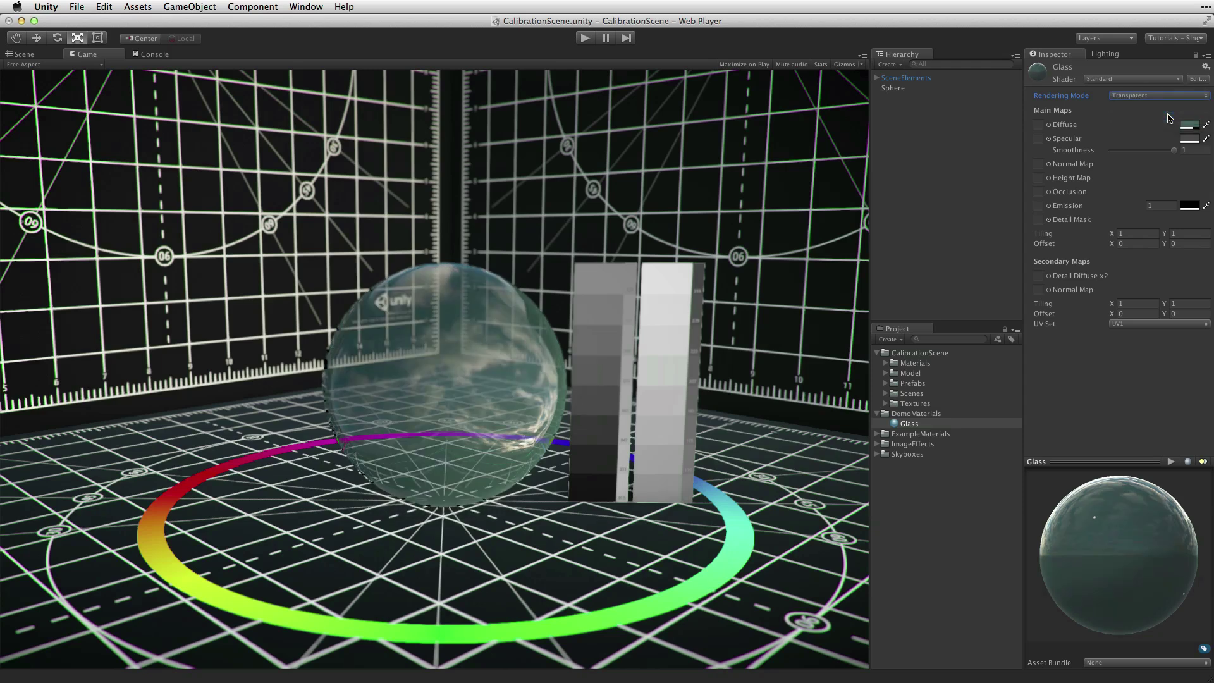
pyautogui.click(1189, 125)
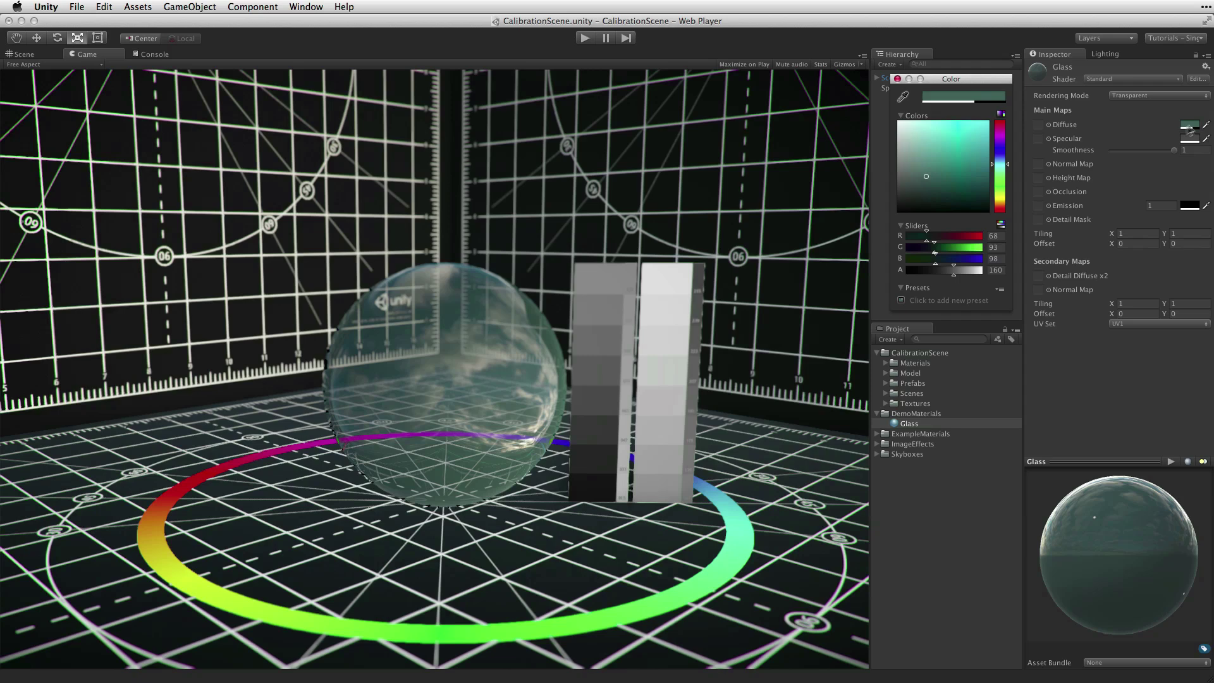
pyautogui.moveTo(954, 272)
pyautogui.mouseDown()
pyautogui.moveTo(911, 272)
pyautogui.moveTo(949, 277)
pyautogui.mouseUp()
# - Set the brick material to Cutout rendering and sweep Alpha Cutoff, leaving it at 0
pyautogui.click(1171, 96)
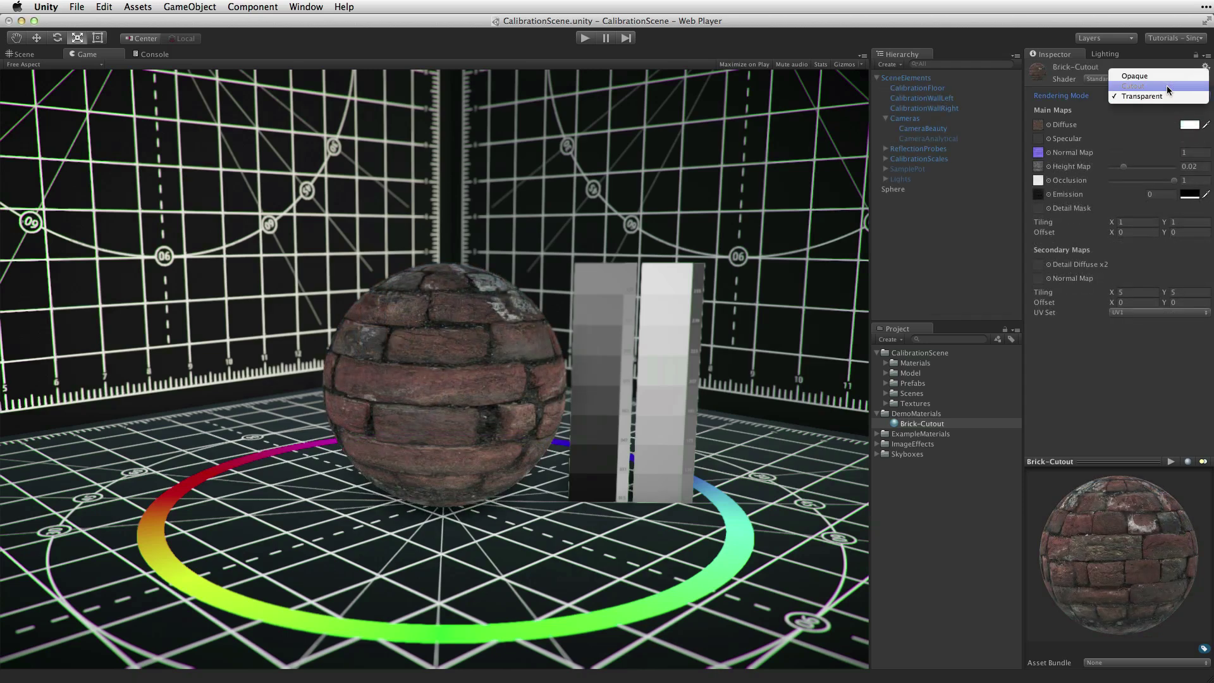
pyautogui.click(1167, 86)
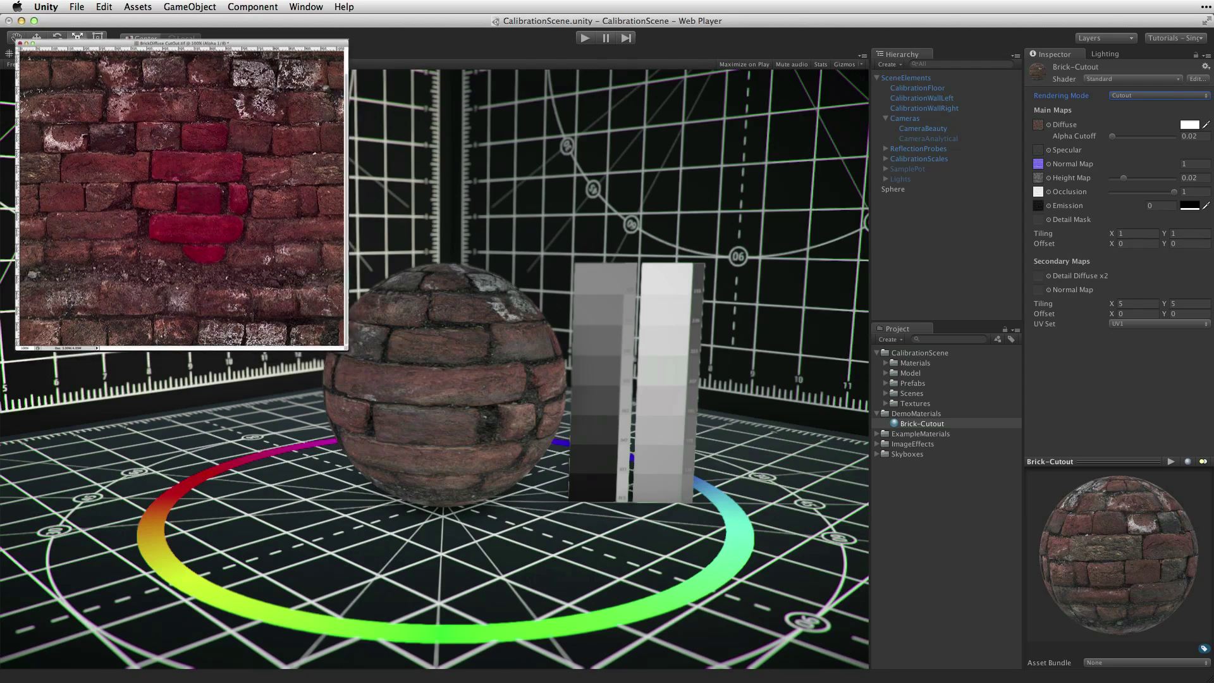
pyautogui.click(1113, 138)
pyautogui.moveTo(1113, 137)
pyautogui.mouseDown()
pyautogui.moveTo(1173, 142)
pyautogui.moveTo(1105, 150)
pyautogui.mouseUp()
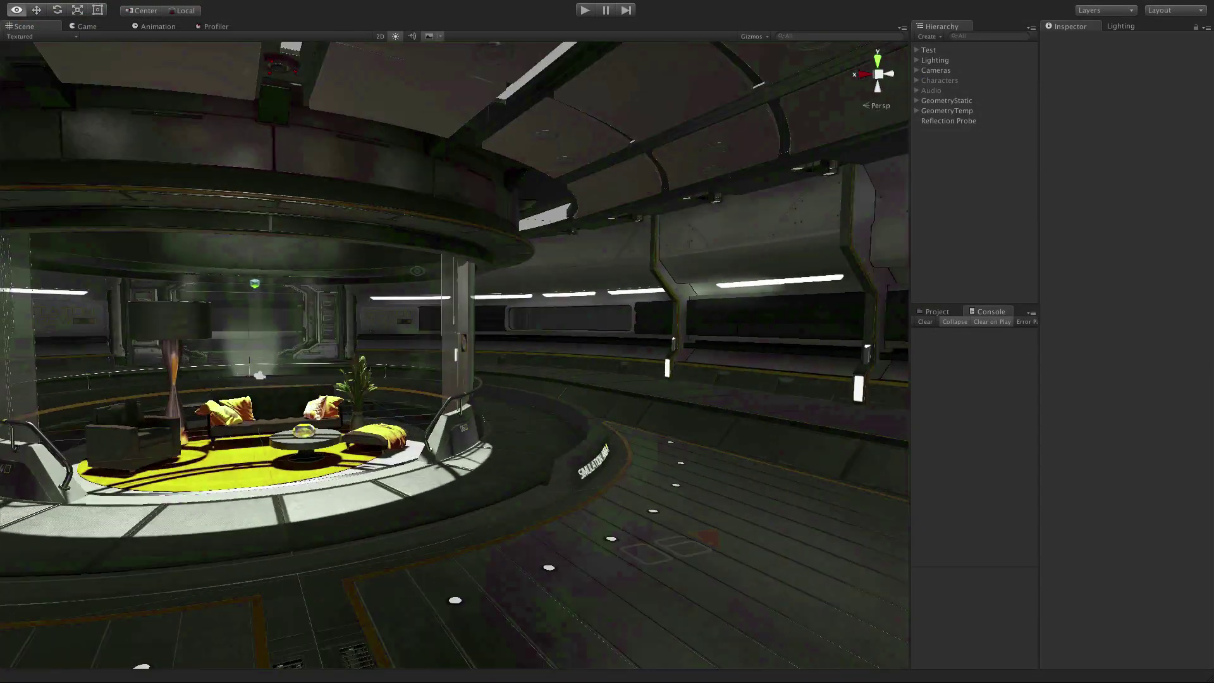
# - Orbit around the cylindrical lounge and frame the floor railing close up
pyautogui.keyDown('alt'); pyautogui.moveTo(454, 354); pyautogui.dragTo(354, 357); pyautogui.keyUp('alt')
pyautogui.click(287, 430)
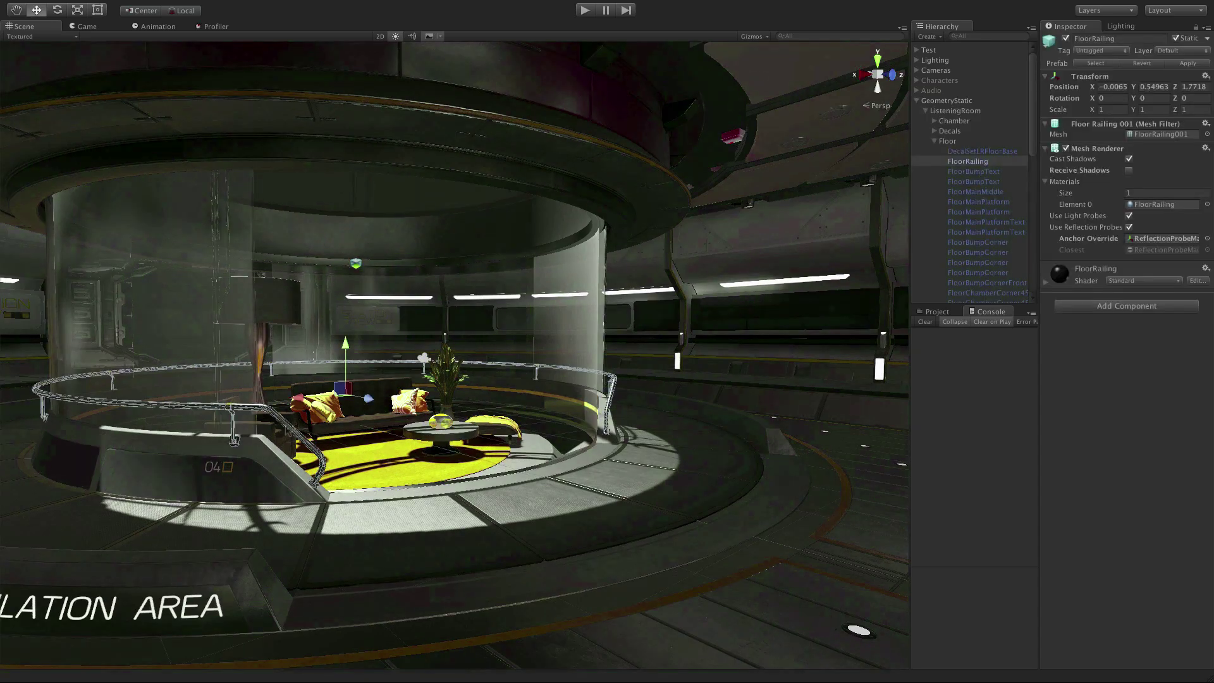
pyautogui.press('f')
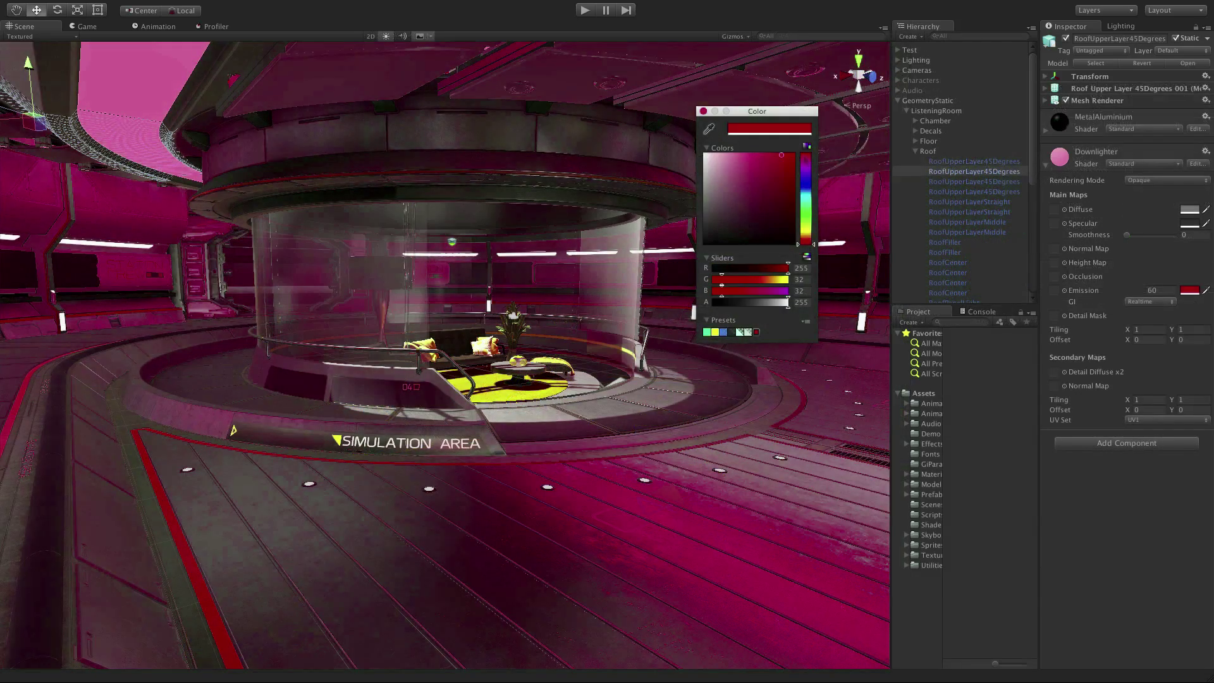
# - Change the Downlighter emission colour from deep red to blue, then play the scene
pyautogui.moveTo(782, 155); pyautogui.dragTo(789, 173)
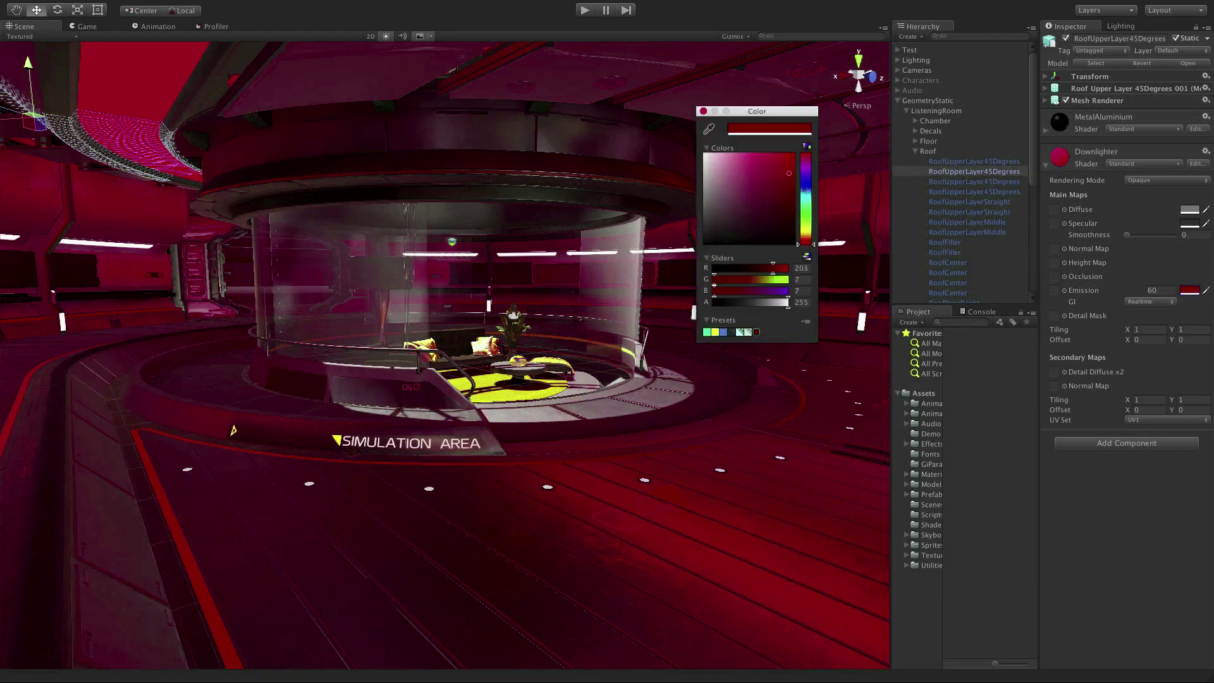
pyautogui.moveTo(806, 243); pyautogui.dragTo(806, 188)
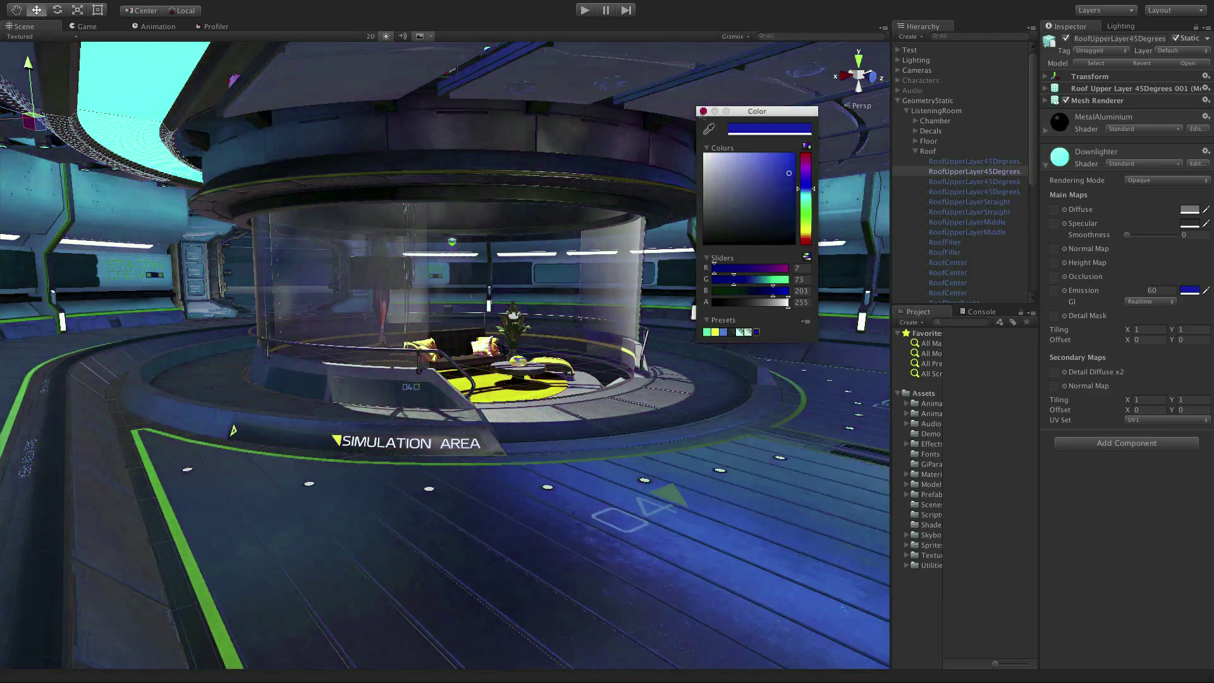
pyautogui.click(703, 111)
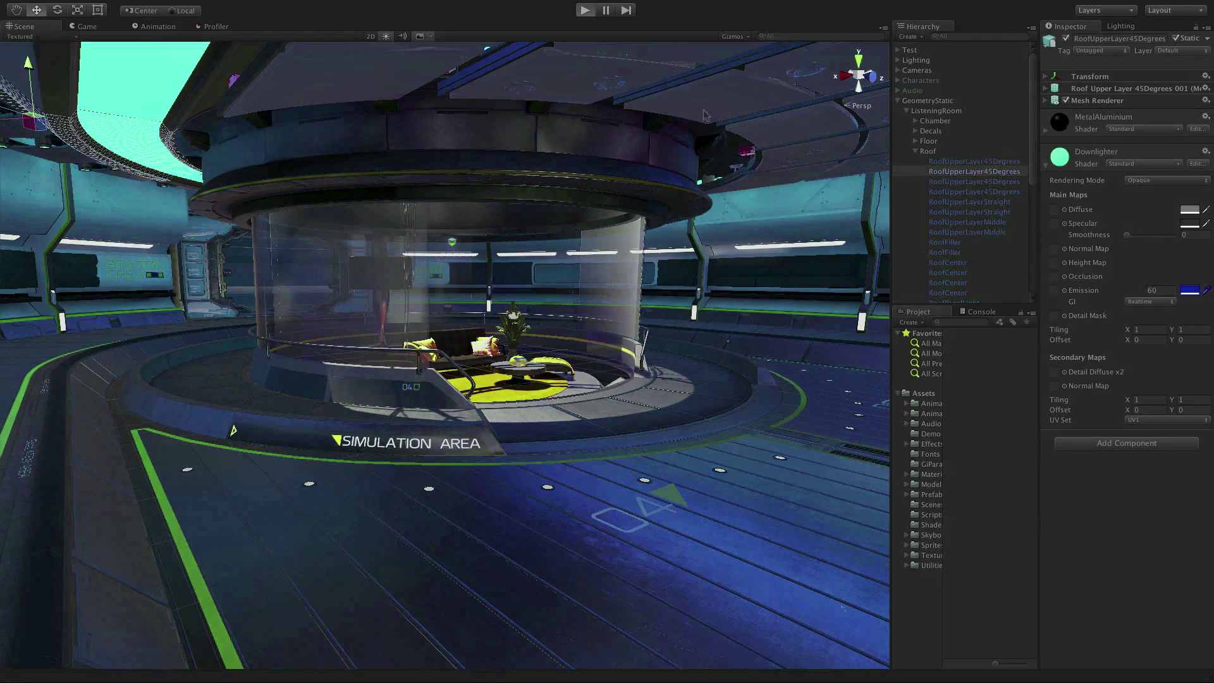
pyautogui.hotkey('ctrl', 'p')
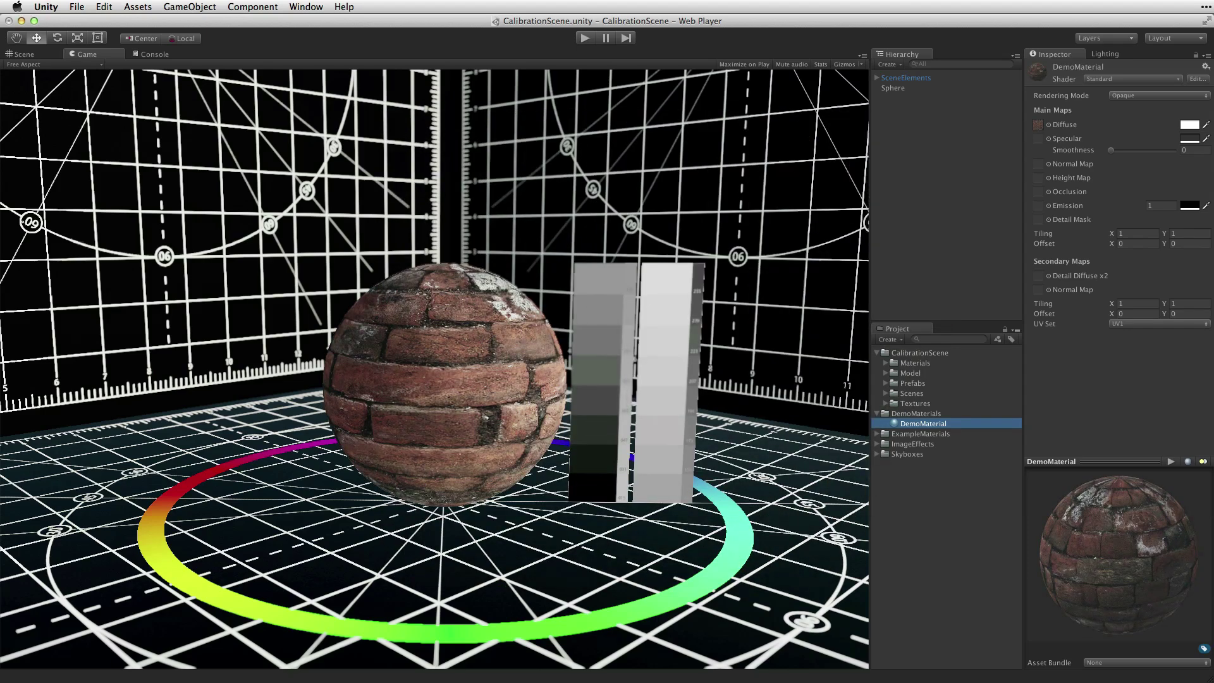
# - Tint the brick sphere's diffuse colour red, then blue, green and purple
pyautogui.click(1189, 124)
pyautogui.moveTo(957, 188); pyautogui.dragTo(970, 138)
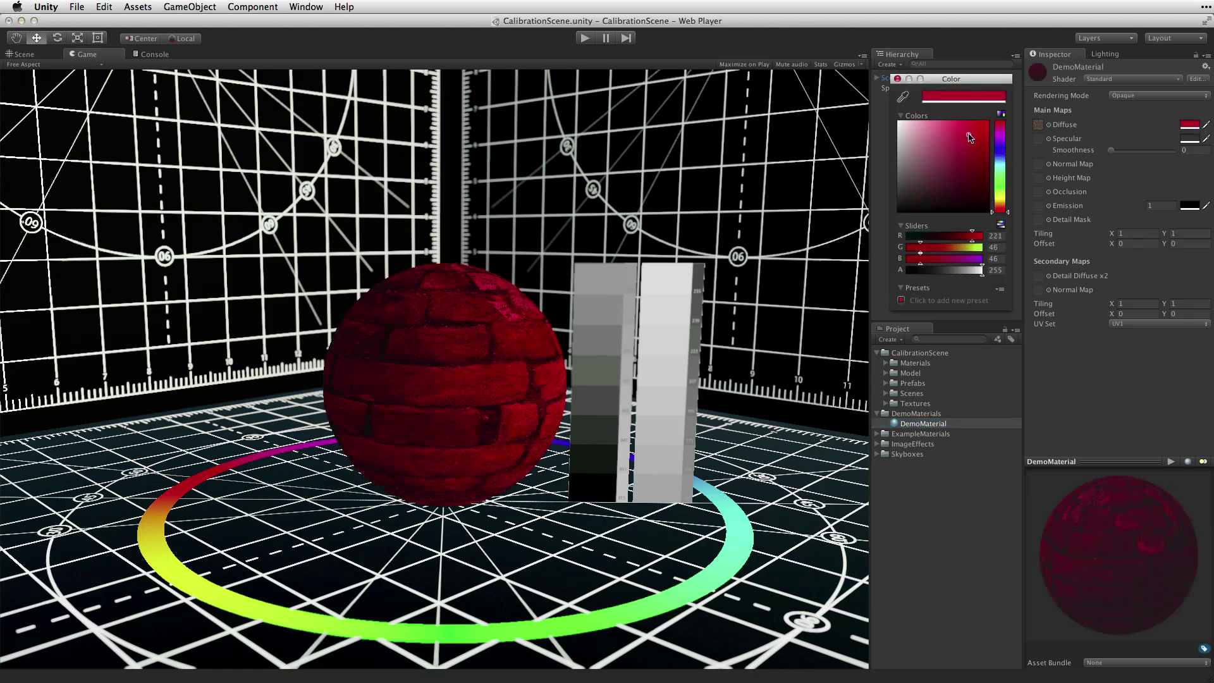
pyautogui.moveTo(1001, 212); pyautogui.dragTo(871, 111)
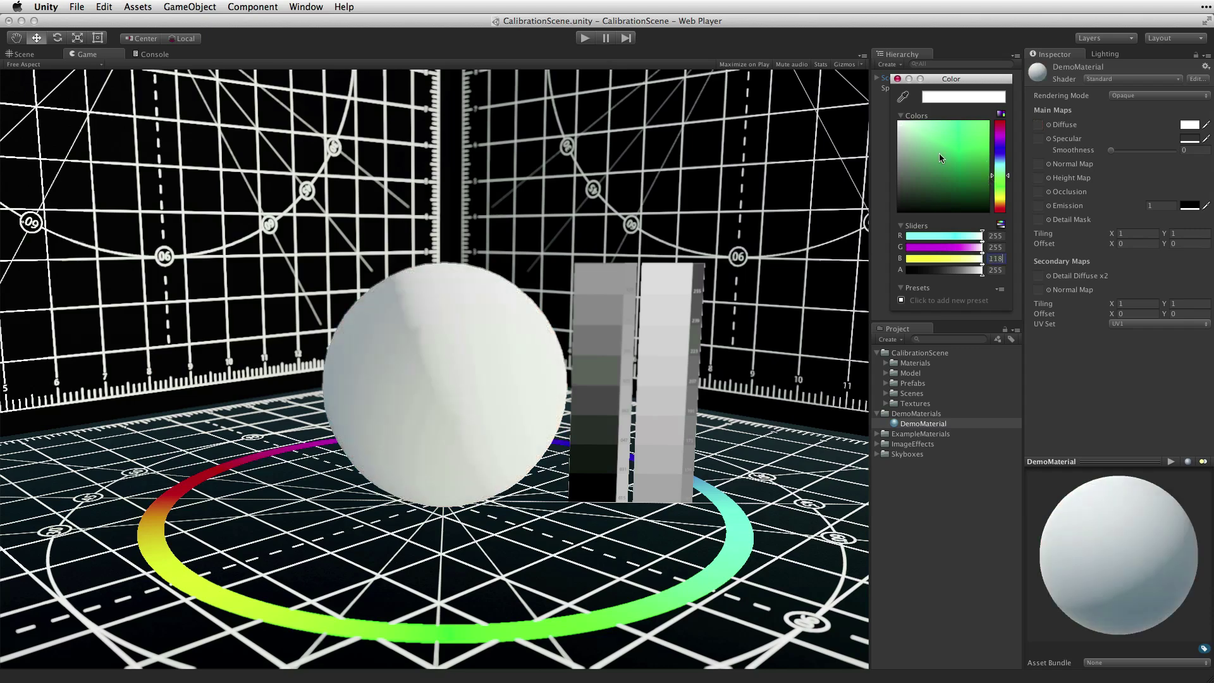
pyautogui.moveTo(903, 126); pyautogui.dragTo(1004, 196)
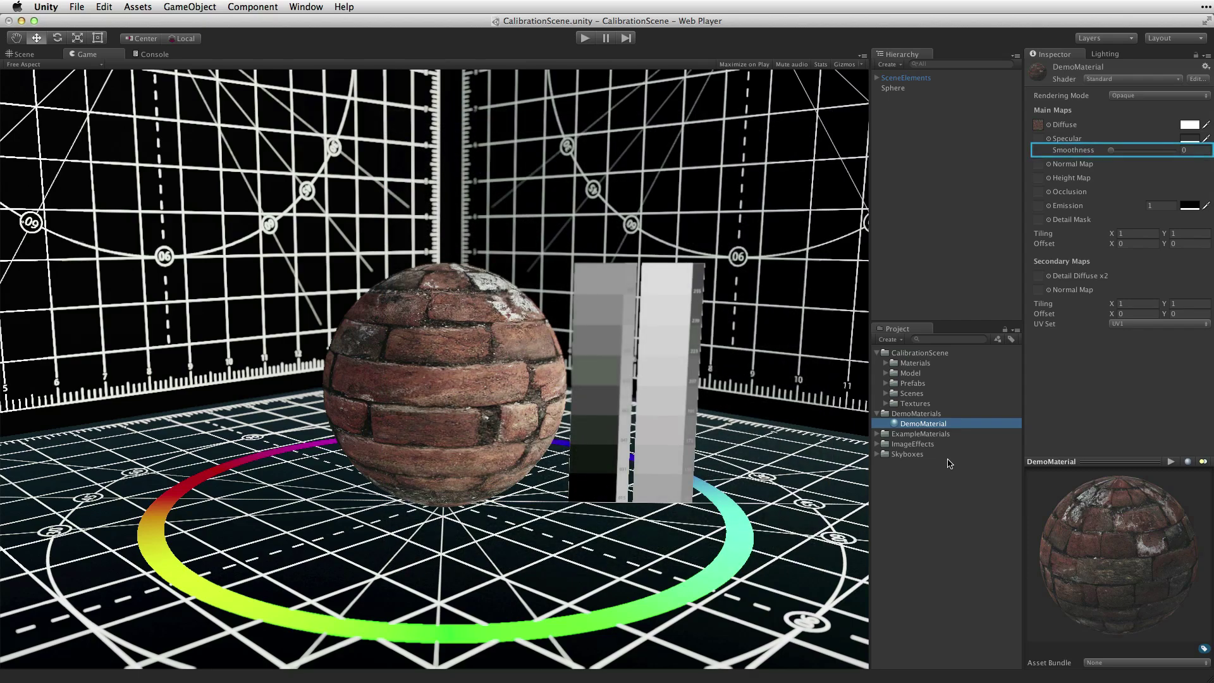
# - Raise Smoothness for a glossier sphere and remove the brick diffuse texture
pyautogui.moveTo(1111, 151); pyautogui.dragTo(1191, 158)
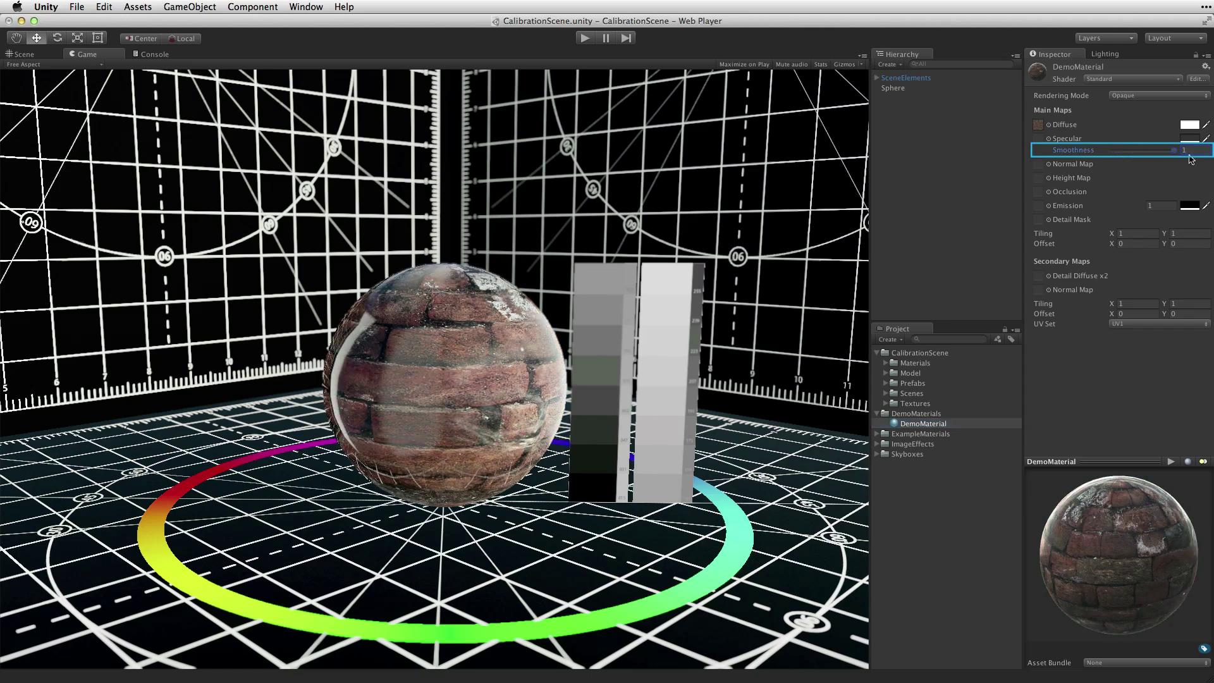
pyautogui.click(1038, 125)
pyautogui.press('BackSpace')
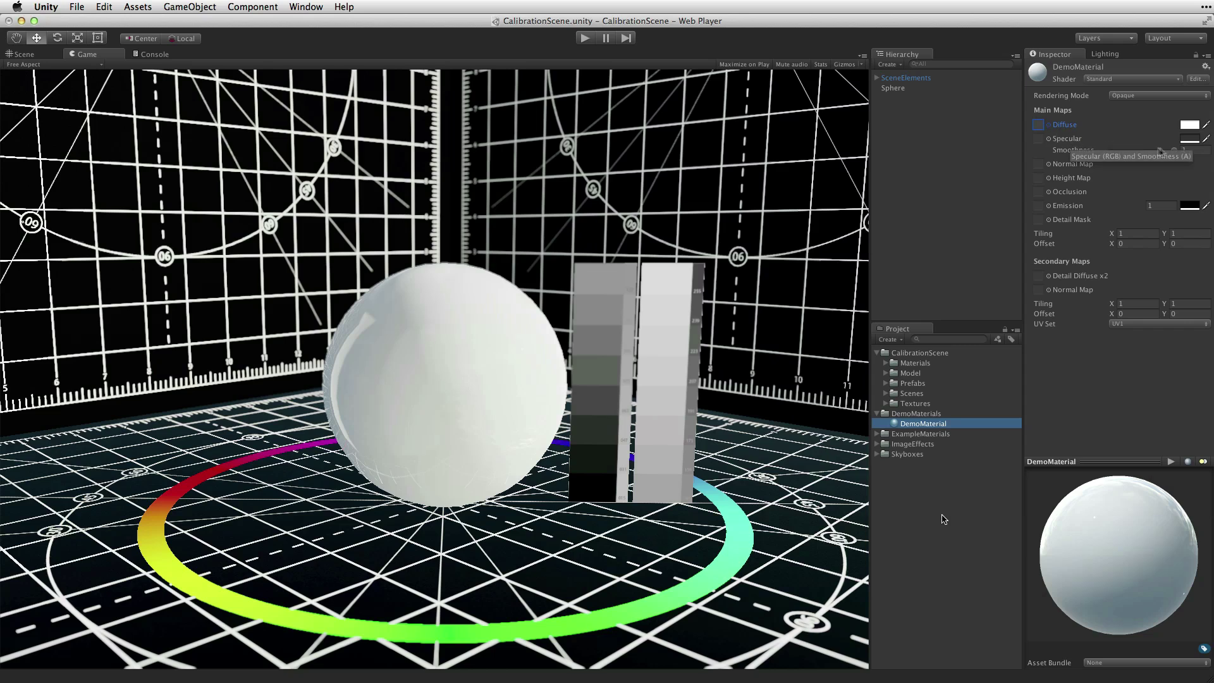
# - Make the Specular colour white and lower Smoothness to blur the reflections
pyautogui.click(1195, 139)
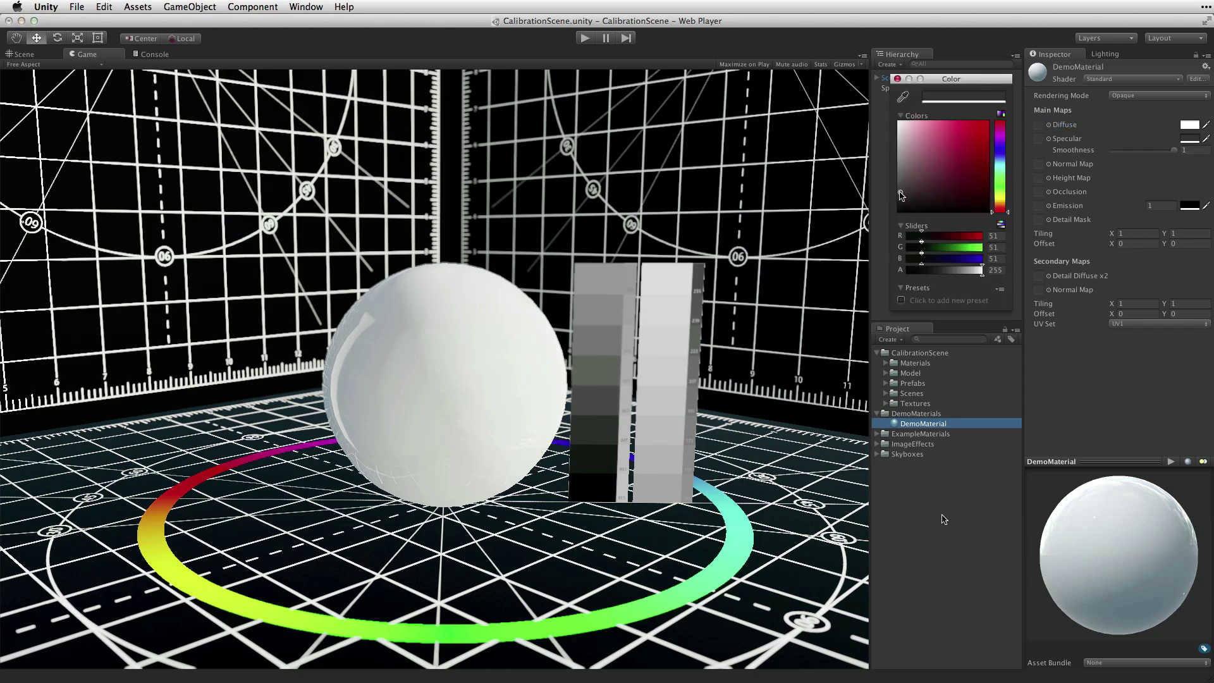
pyautogui.moveTo(901, 196); pyautogui.dragTo(890, 109)
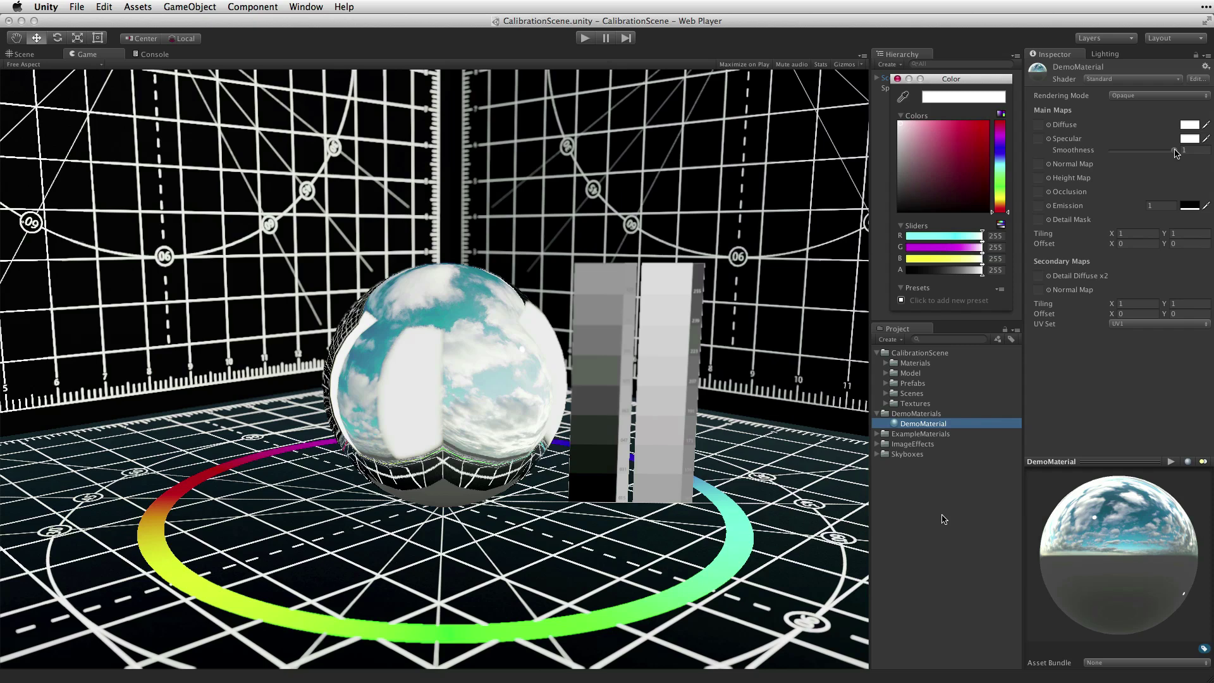
pyautogui.moveTo(1176, 153); pyautogui.dragTo(1149, 158)
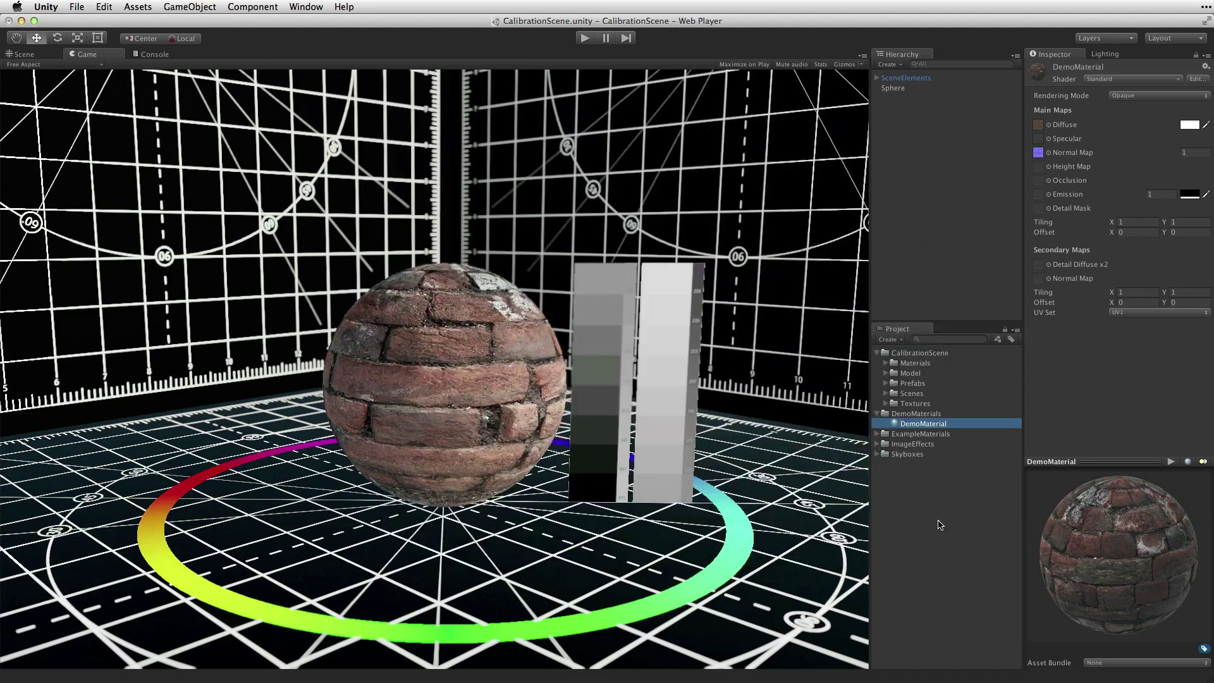
# - Raise normal map strength to about 1.54 and keep height map strength at 0.02
pyautogui.moveTo(1180, 154)
pyautogui.mouseDown()
pyautogui.moveTo(1024, 168)
pyautogui.moveTo(1170, 155)
pyautogui.mouseUp()
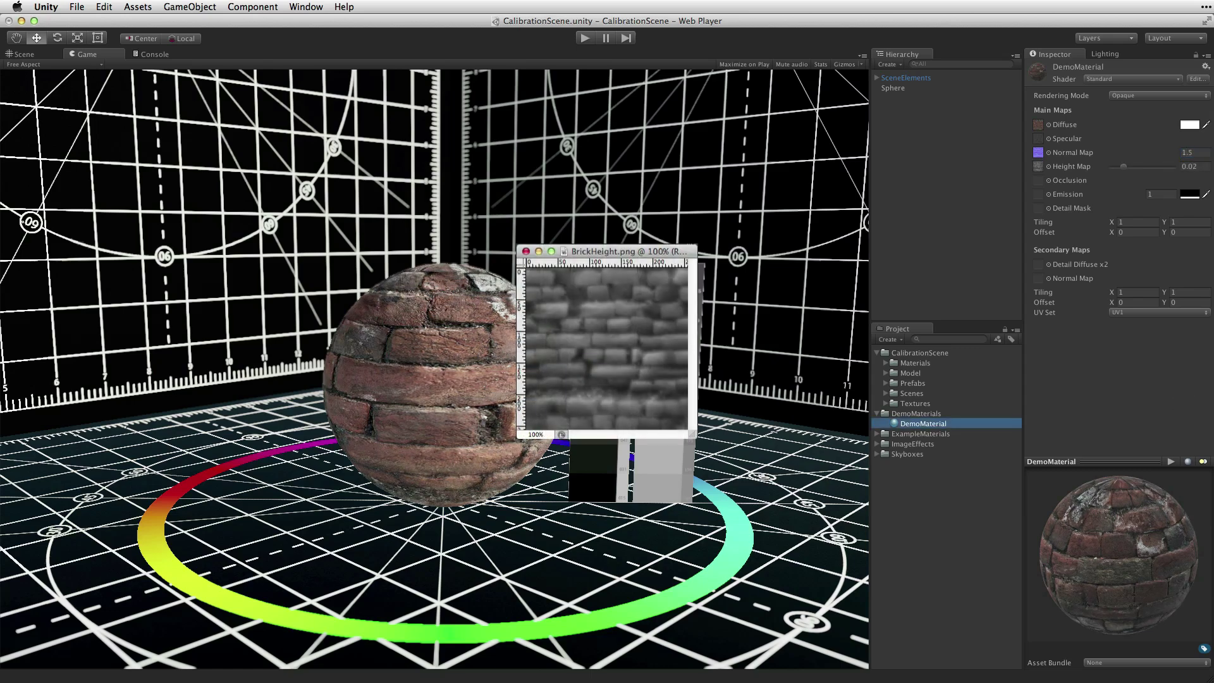
pyautogui.moveTo(1128, 168); pyautogui.dragTo(1116, 176)
pyautogui.press('super+z')
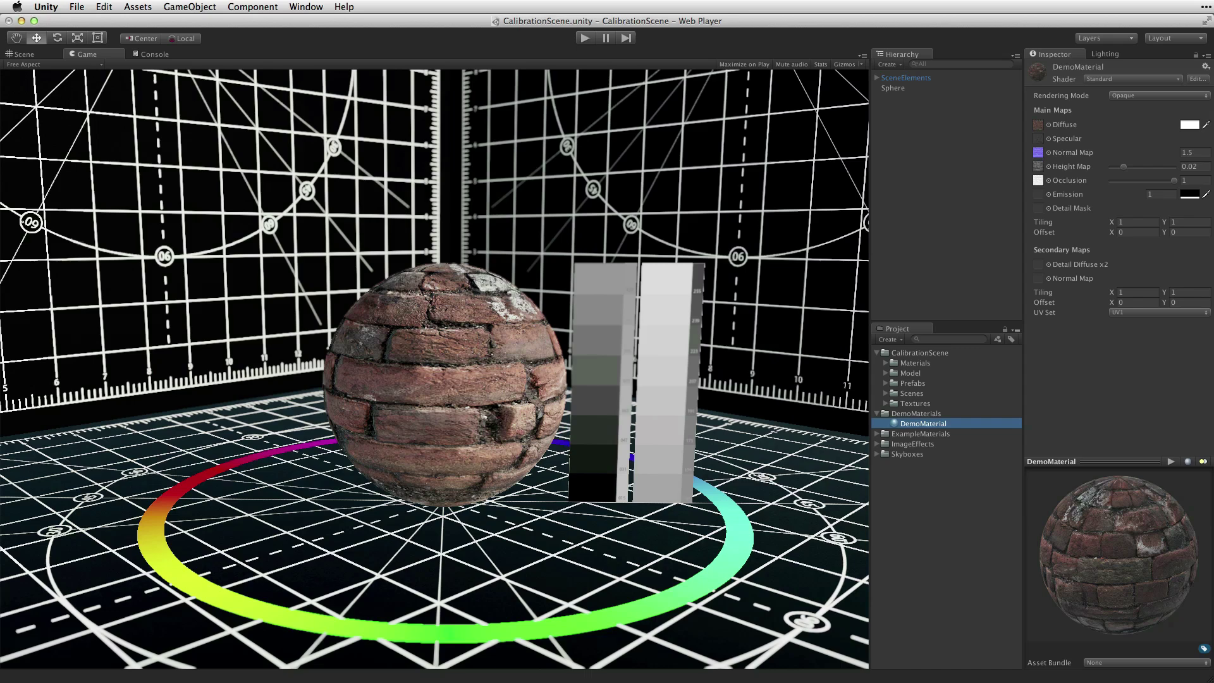
# - Set DemoMaterial's emission colour to pure red
pyautogui.click(1190, 195)
pyautogui.click(1194, 195)
pyautogui.moveTo(920, 203); pyautogui.dragTo(1013, 115)
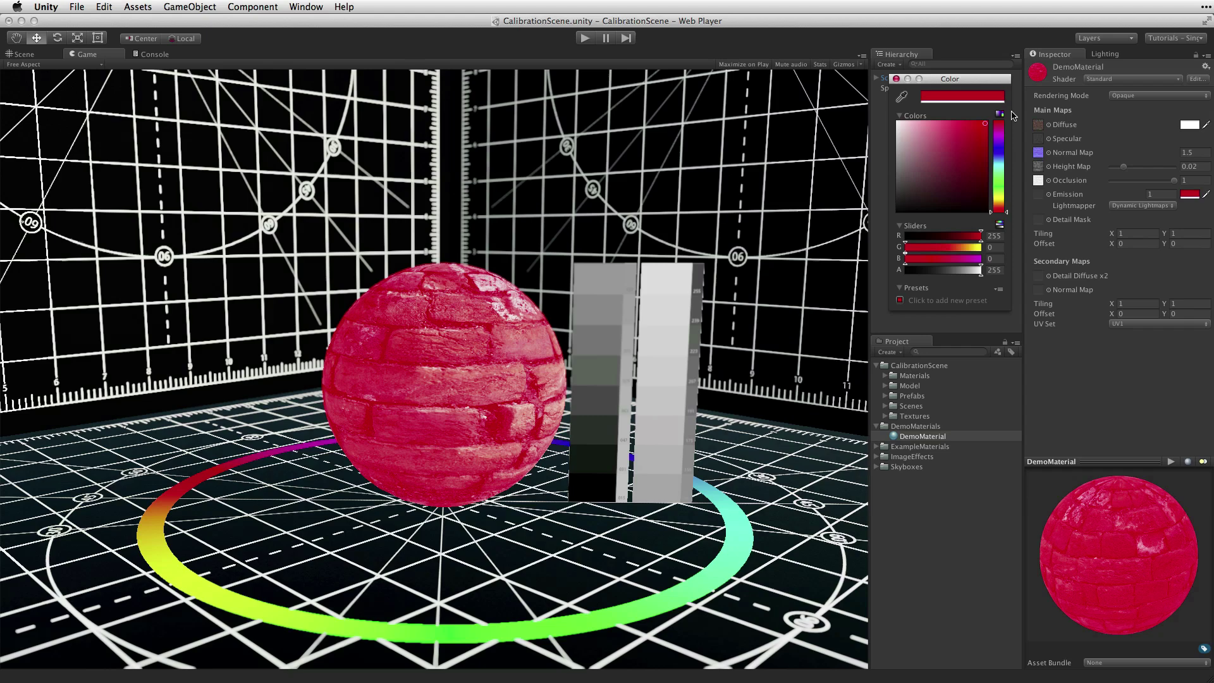
pyautogui.click(896, 78)
# - Adjust emission intensity from 0.42 to 1.76, switch to a pink emission colour, and check Lightmapper options
pyautogui.moveTo(1126, 197)
pyautogui.mouseDown()
pyautogui.moveTo(1138, 197)
pyautogui.moveTo(1119, 199)
pyautogui.mouseUp()
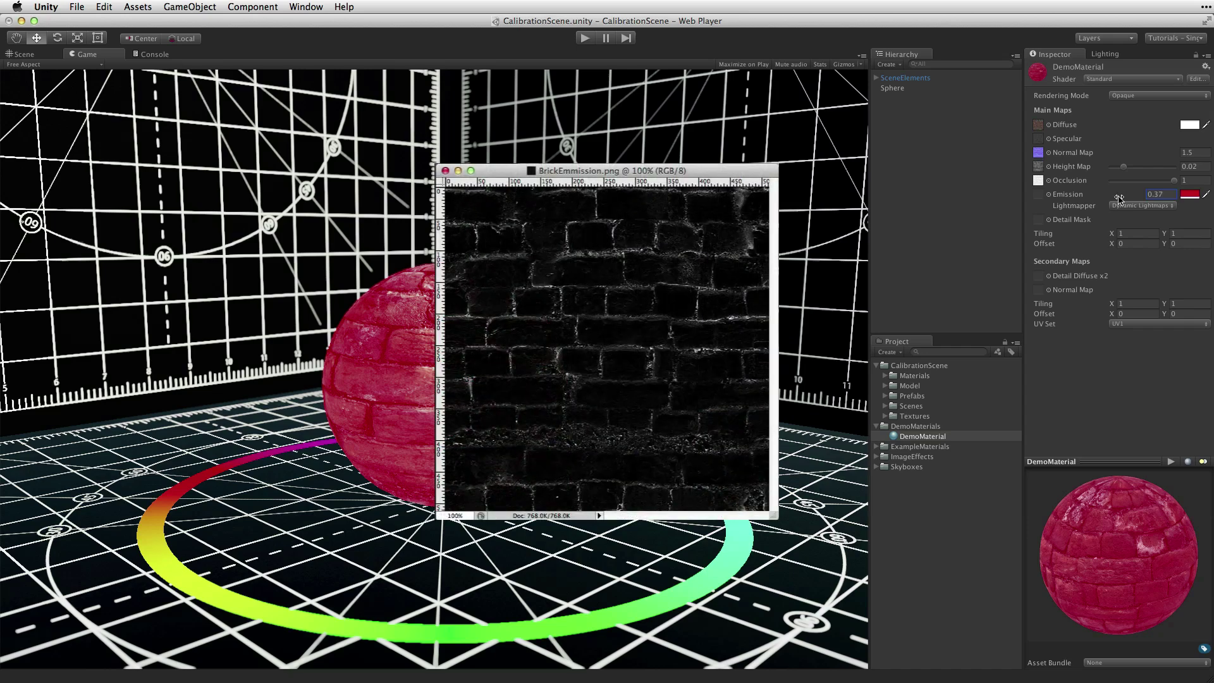
pyautogui.moveTo(1119, 199); pyautogui.dragTo(1196, 196)
pyautogui.click(1191, 194)
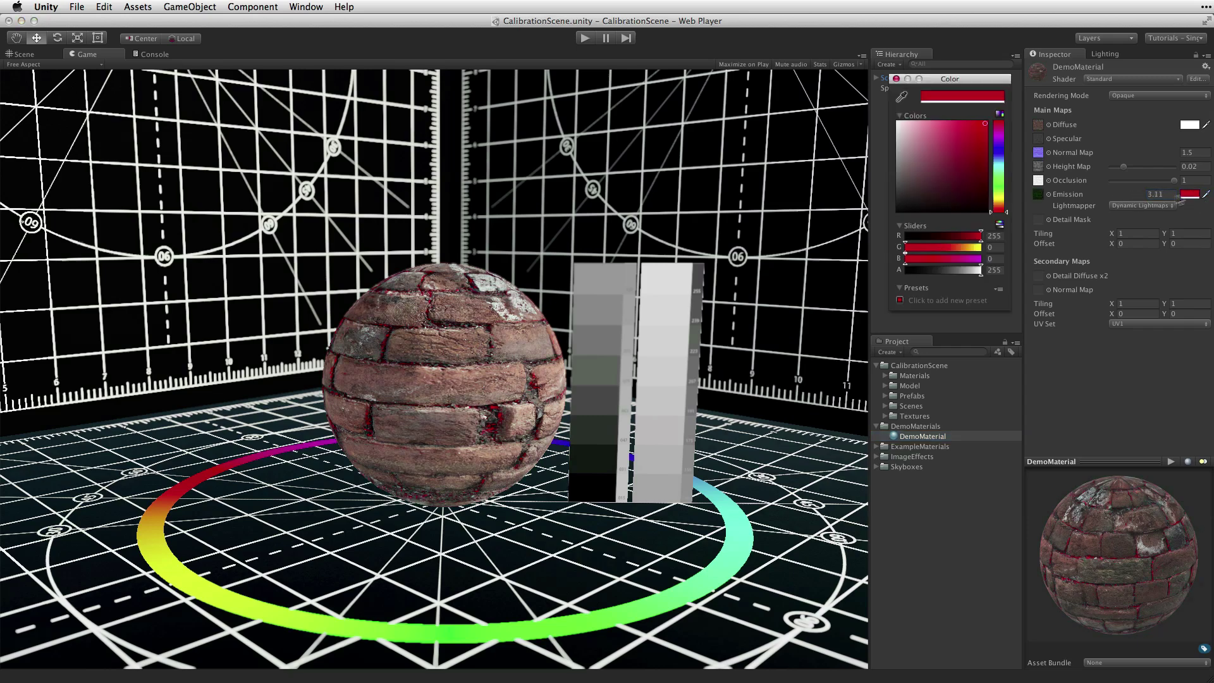
pyautogui.moveTo(934, 128)
pyautogui.mouseDown()
pyautogui.moveTo(929, 163)
pyautogui.moveTo(899, 134)
pyautogui.mouseUp()
pyautogui.click(1141, 206)
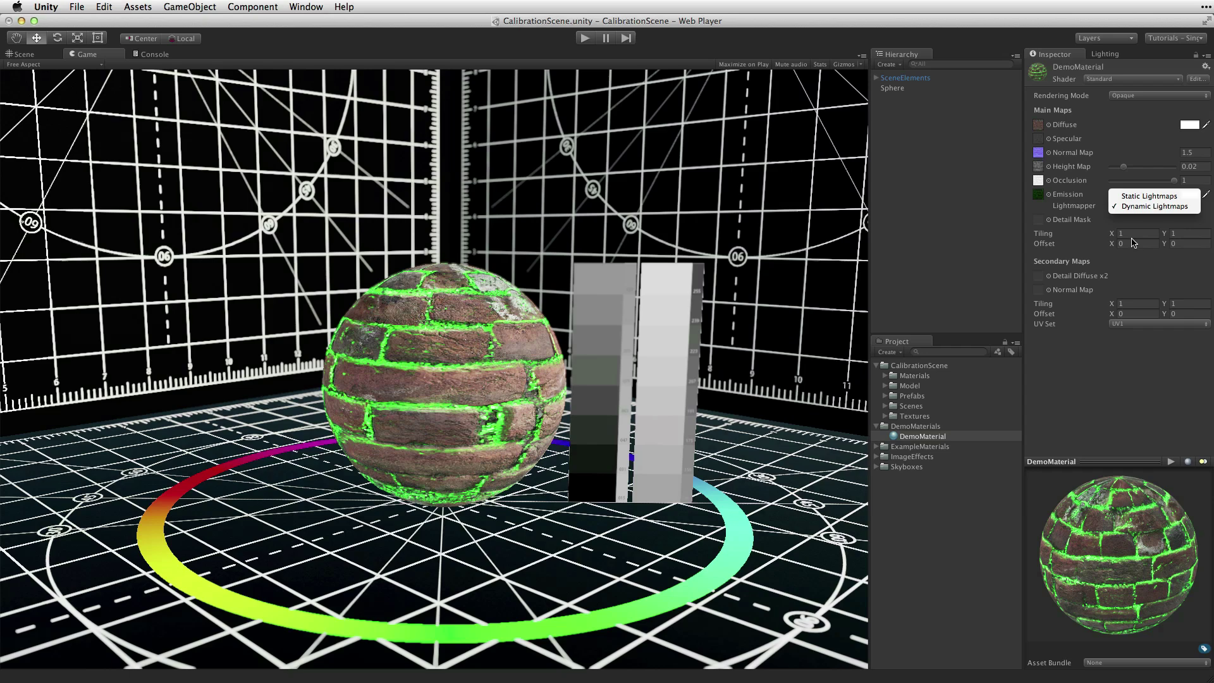
# - Keep Dynamic Lightmaps and dismiss the Lightmapper dropdown
pyautogui.press('Escape')
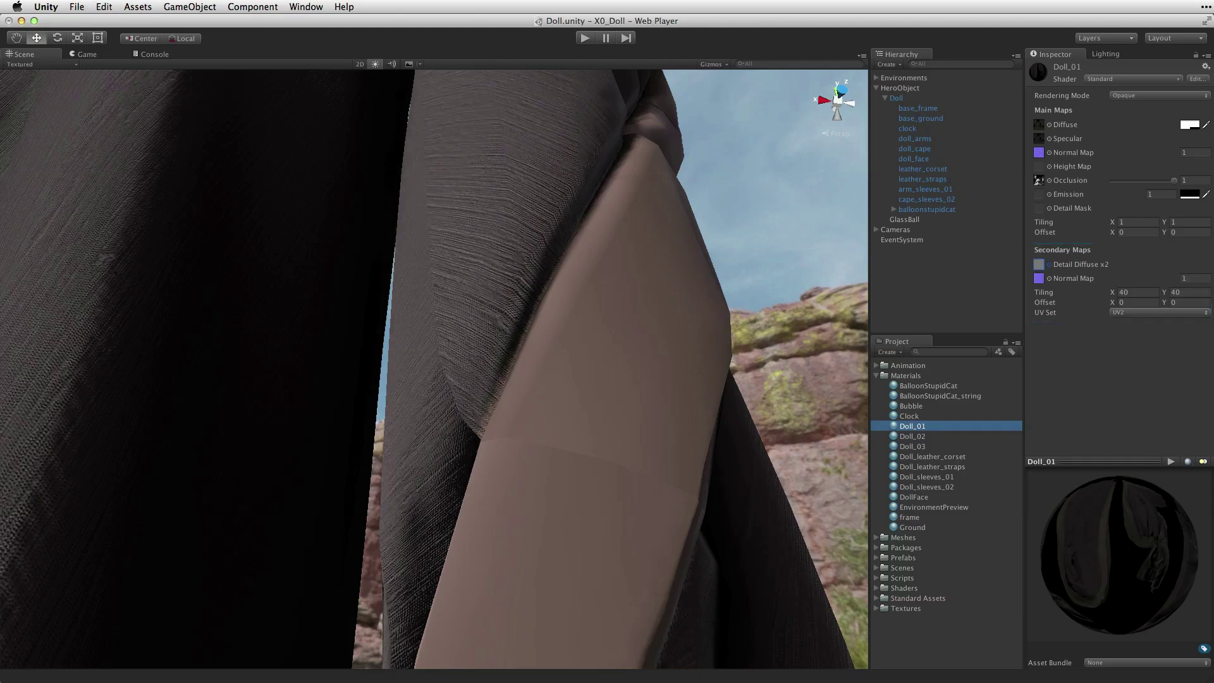
# - Select the Doll_sleeves_01 material and zoom the Scene view in on its floral-patterned sleeve
pyautogui.click(926, 477)
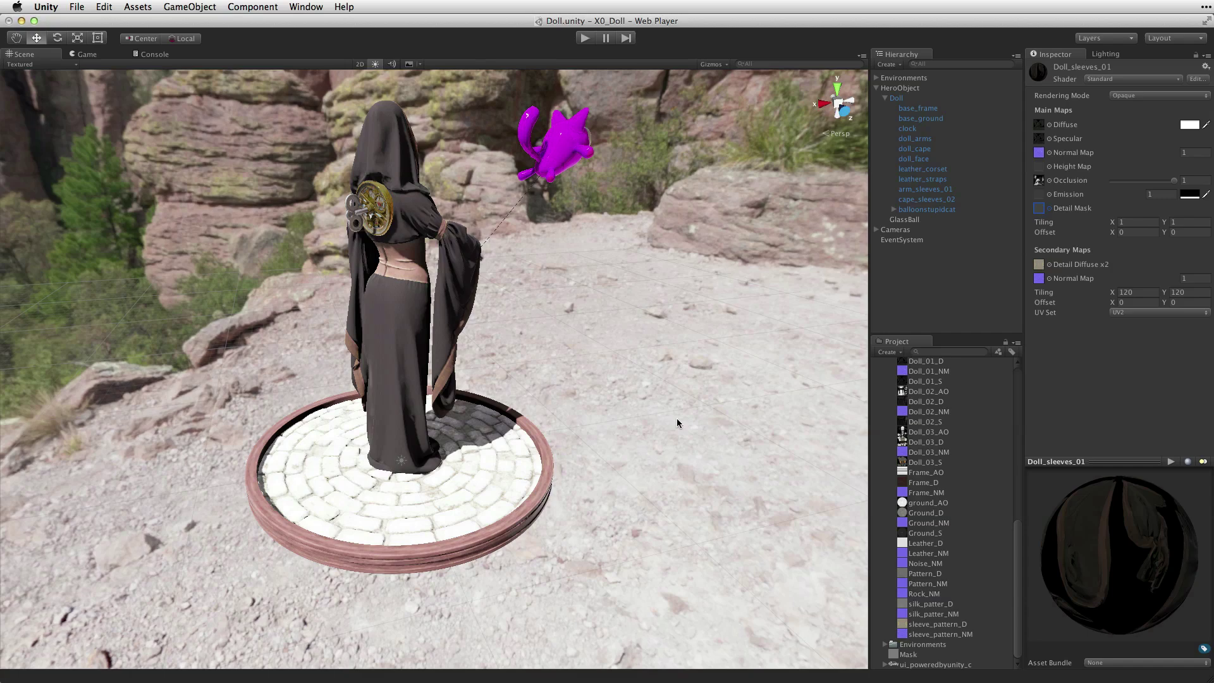
pyautogui.scroll(10, 677, 418)
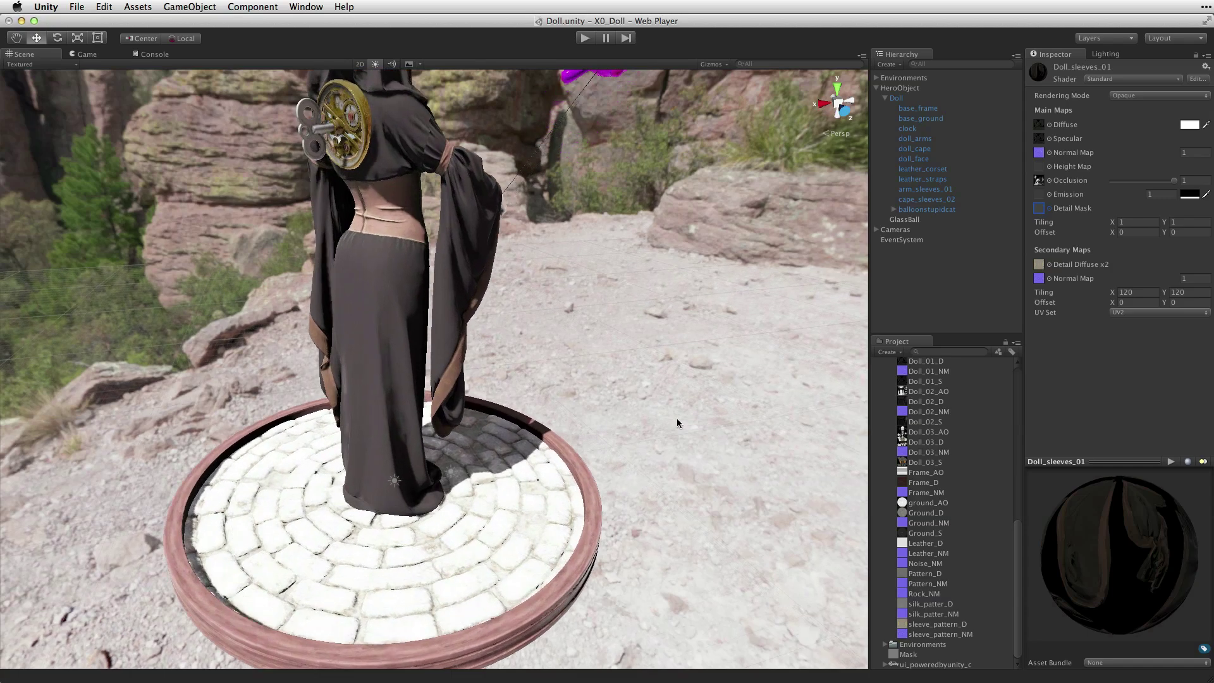
pyautogui.scroll(10, 677, 418)
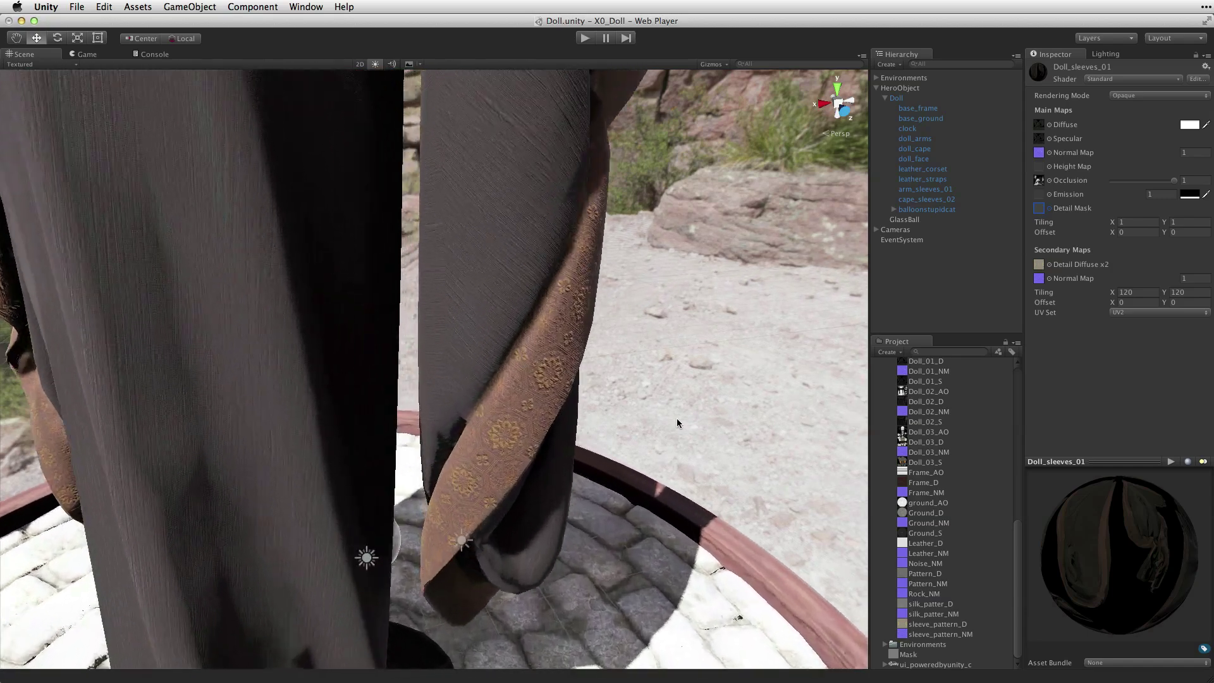